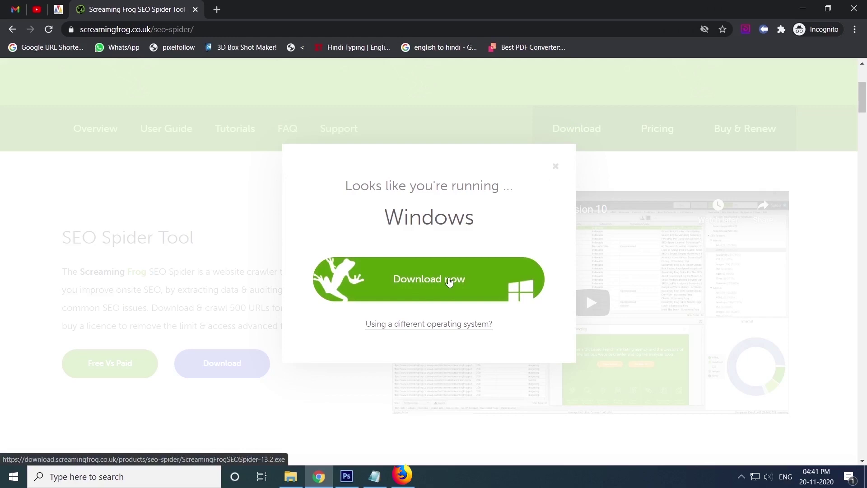
Download the Windows installer for Screaming Frog SEO Spider and dismiss the download prompt
{"action": "left_click", "coordinate": [555, 167]}
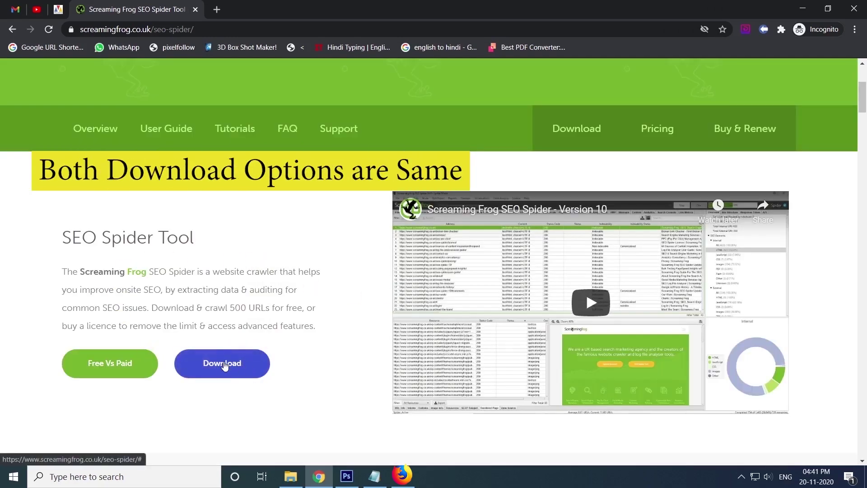
{"action": "left_click", "coordinate": [225, 365]}
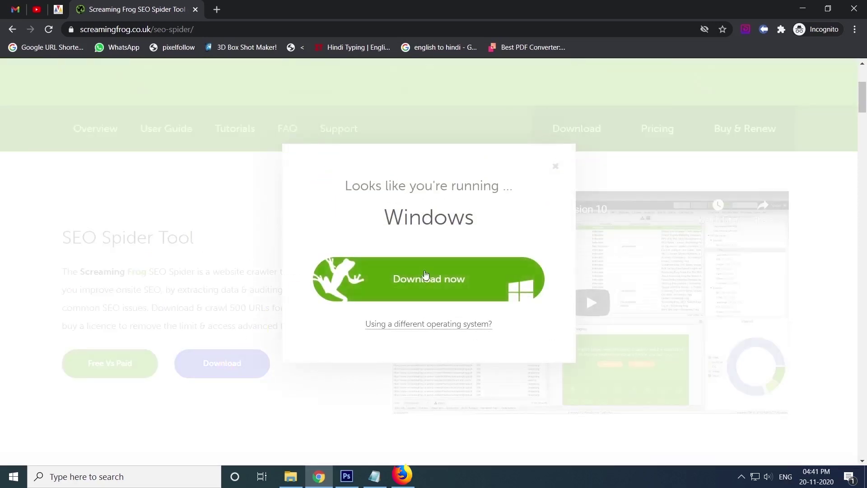
{"action": "left_click", "coordinate": [433, 281]}
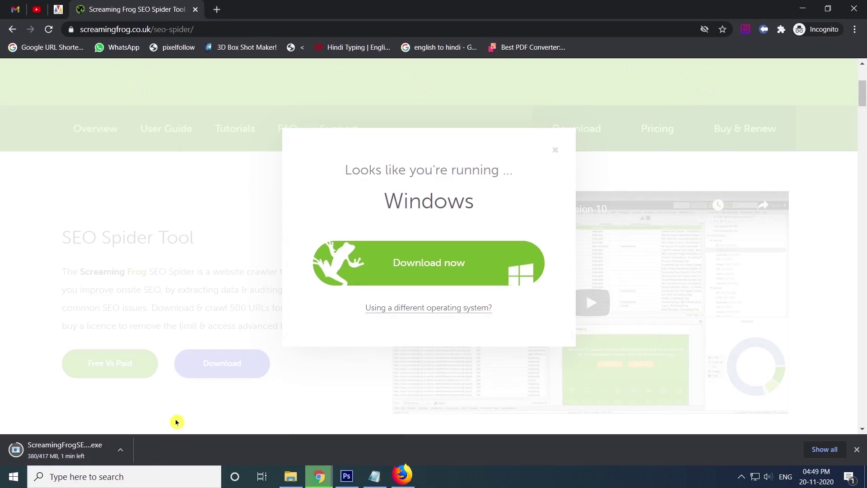
{"action": "left_click", "coordinate": [211, 409]}
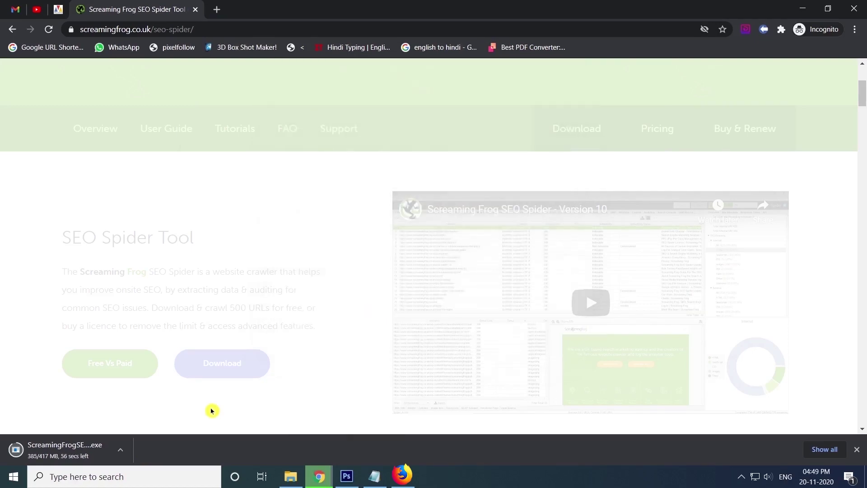
{"action": "scroll", "coordinate": [343, 358], "scroll_direction": "down", "scroll_amount": 3}
{"action": "scroll", "coordinate": [344, 352], "scroll_direction": "up", "scroll_amount": 3}
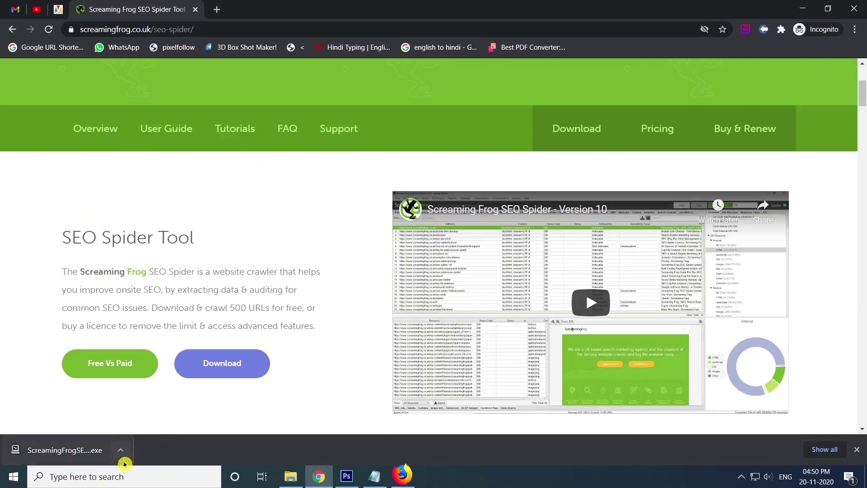
Find the downloaded ScreamingFrogSEOSpider-13.2 installer in its folder, run it as administrator and complete the Default installation
{"action": "left_click", "coordinate": [123, 453]}
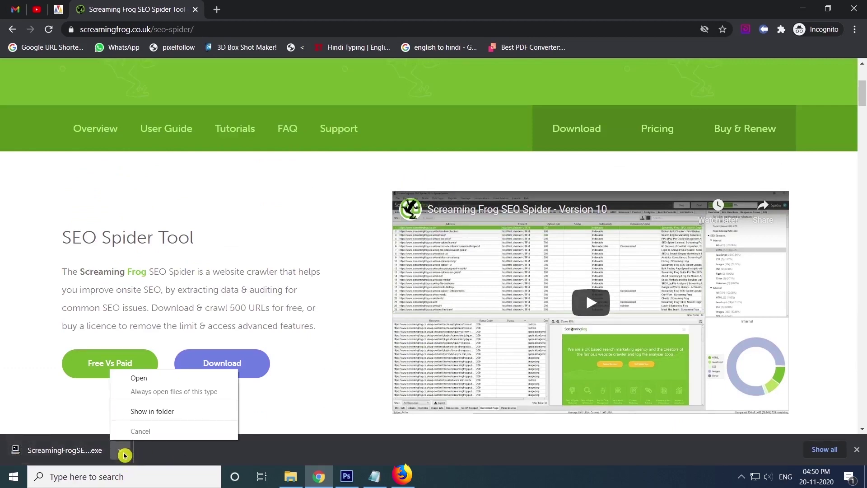
{"action": "left_click", "coordinate": [157, 411]}
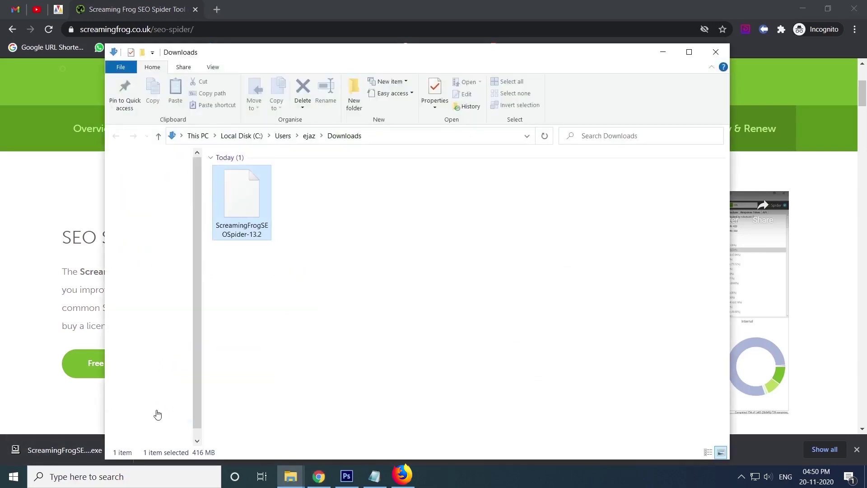
{"action": "right_click", "coordinate": [250, 201]}
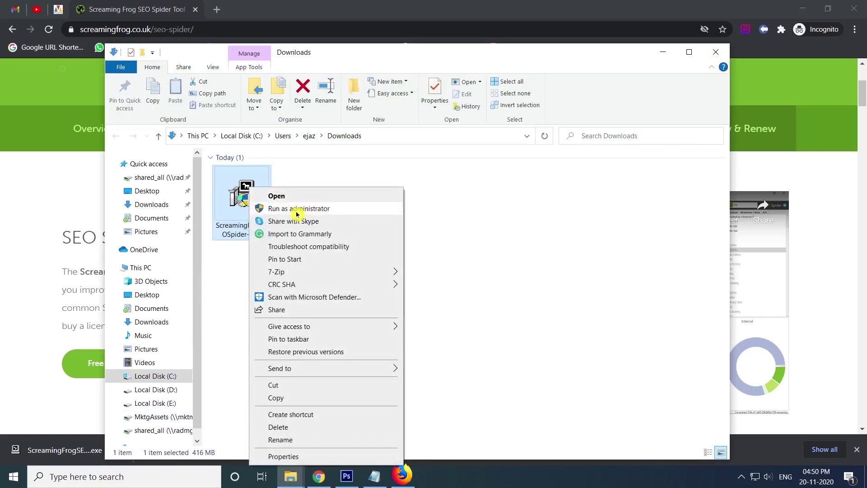
{"action": "left_click", "coordinate": [322, 209]}
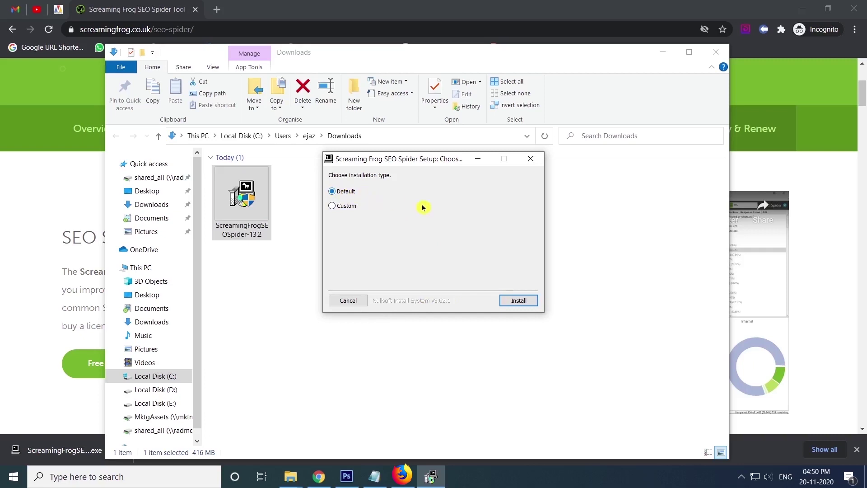
{"action": "left_click", "coordinate": [518, 301]}
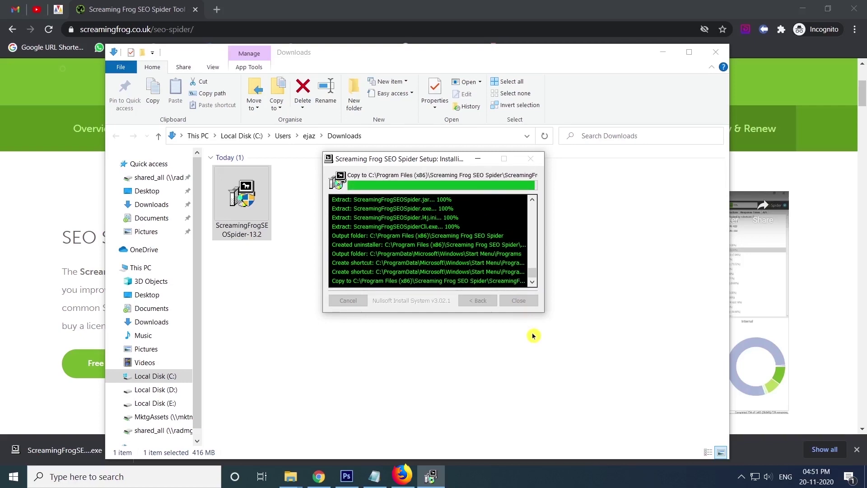
{"action": "left_click", "coordinate": [518, 301]}
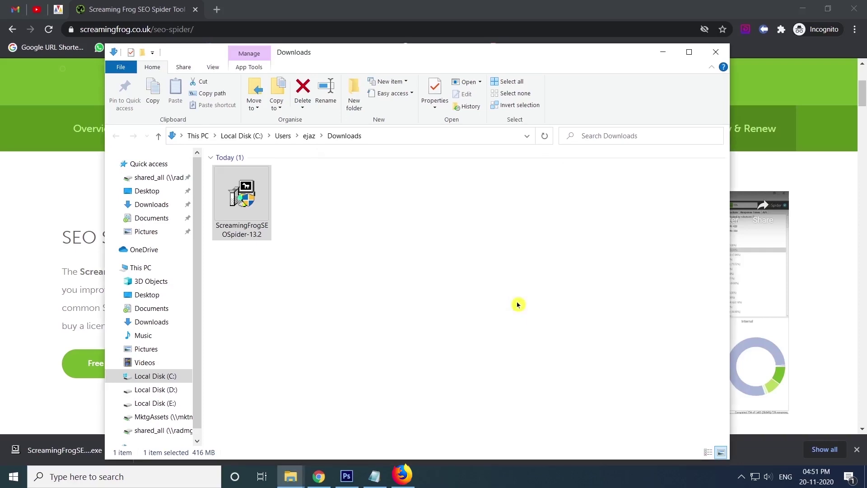
Find Screaming Frog SEO Spider by searching Windows for "frog seo", launch it and accept the End User Licence Agreement
{"action": "key", "text": "super+d"}
{"action": "left_click", "coordinate": [5, 483]}
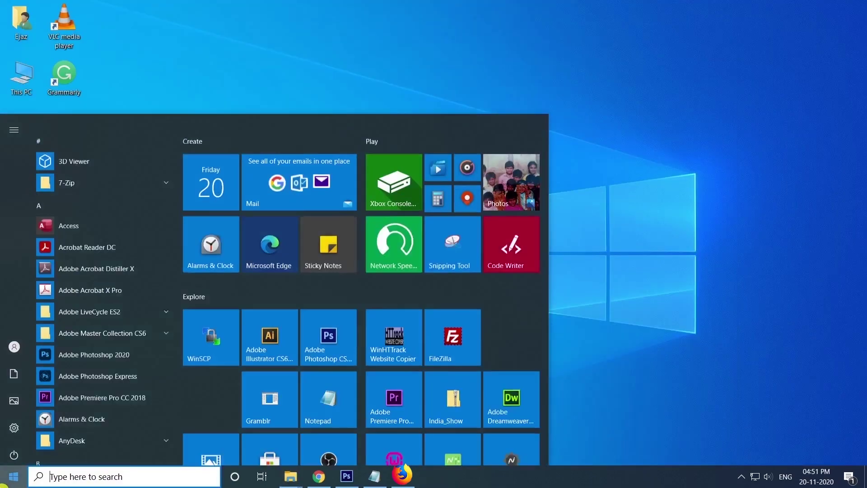
{"action": "type", "text": "frog seo"}
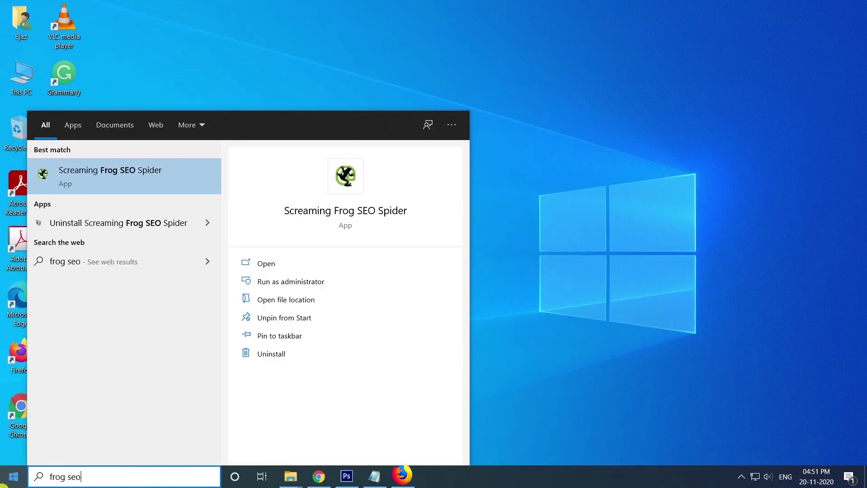
{"action": "left_click", "coordinate": [127, 176]}
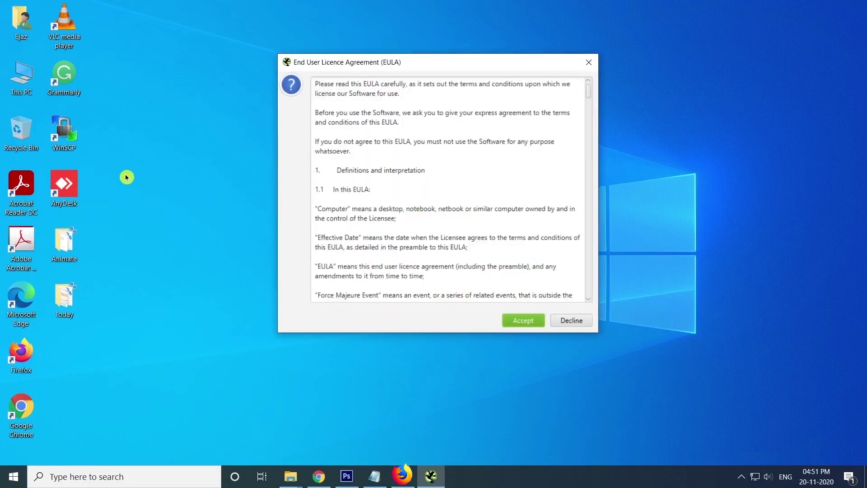
{"action": "left_click", "coordinate": [525, 322]}
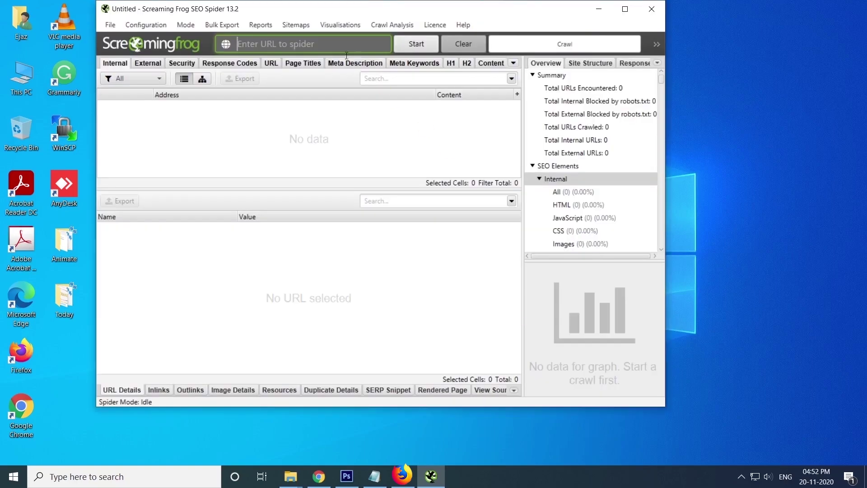
{"action": "left_click_drag", "start_coordinate": [280, 13], "coordinate": [305, 41]}
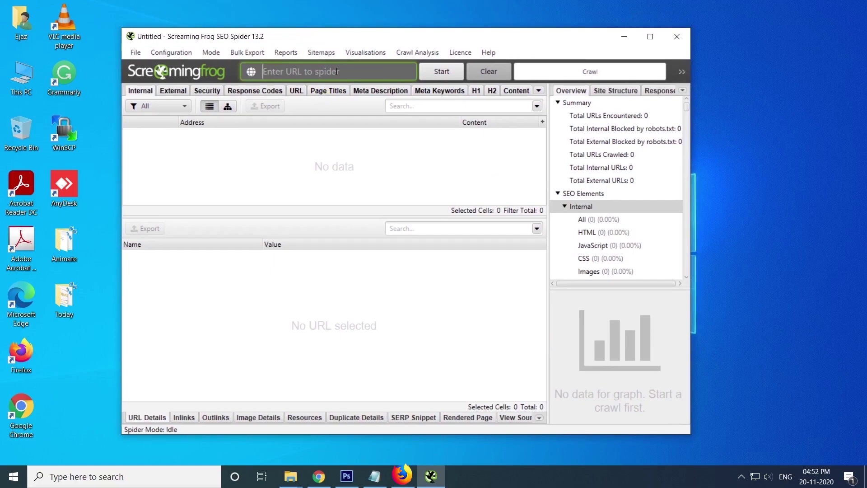
Switch to Chrome and copy the address of the muoro.io website
{"action": "left_click", "coordinate": [319, 476]}
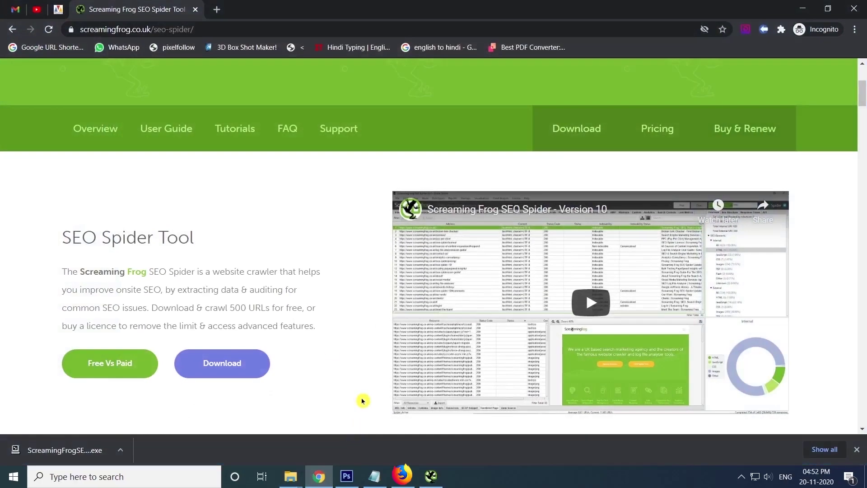
{"action": "left_click", "coordinate": [60, 10]}
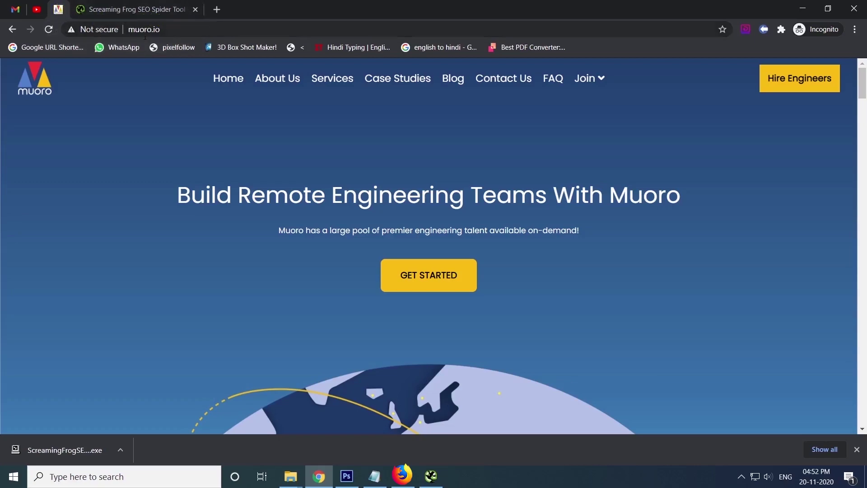
{"action": "scroll", "coordinate": [396, 254], "scroll_direction": "down", "scroll_amount": 15}
{"action": "scroll", "coordinate": [396, 254], "scroll_direction": "up", "scroll_amount": 15}
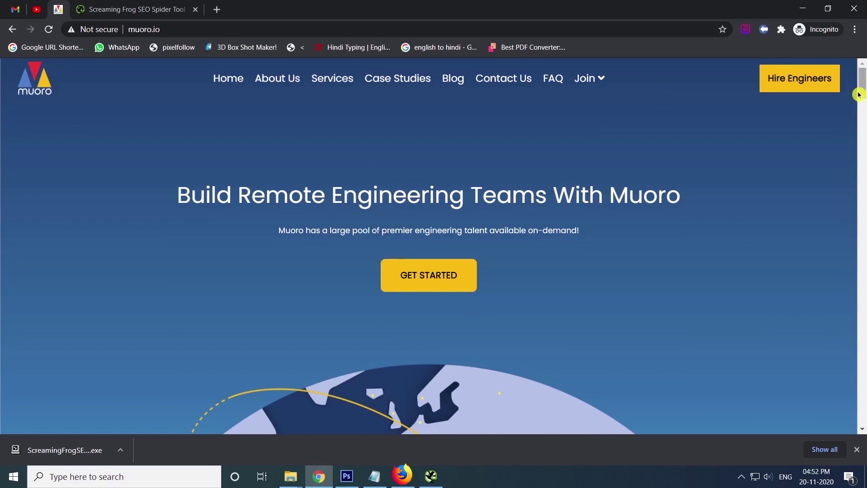
{"action": "left_click", "coordinate": [184, 28]}
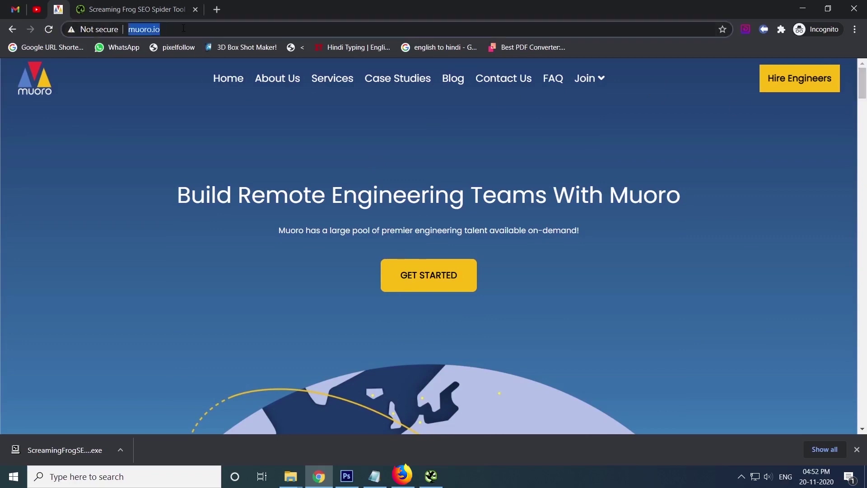
{"action": "right_click", "coordinate": [184, 28]}
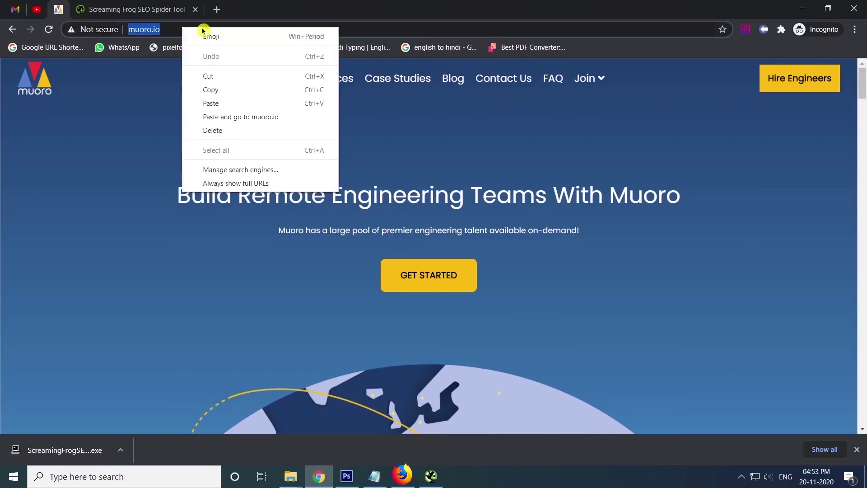
{"action": "left_click", "coordinate": [222, 89]}
{"action": "left_click", "coordinate": [803, 8]}
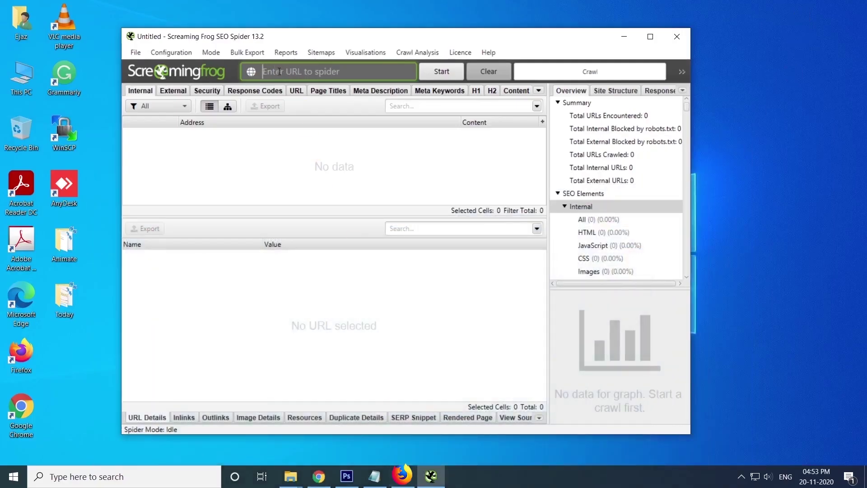
{"action": "right_click", "coordinate": [279, 72]}
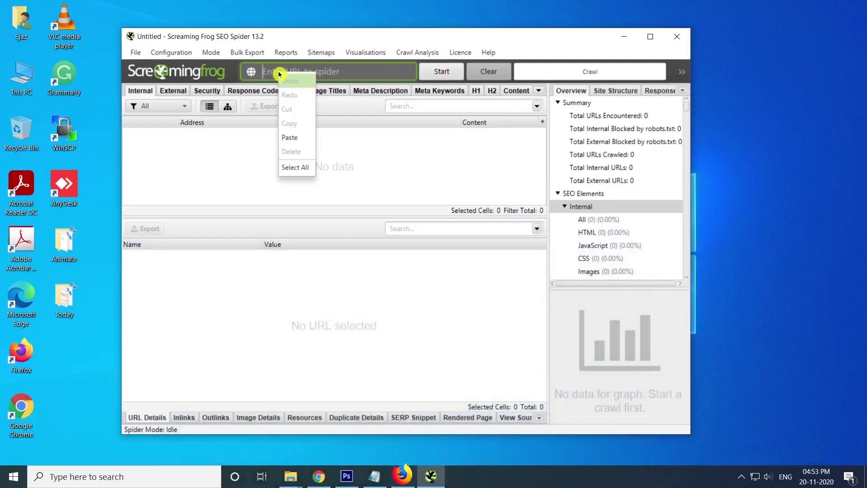
{"action": "left_click", "coordinate": [301, 137]}
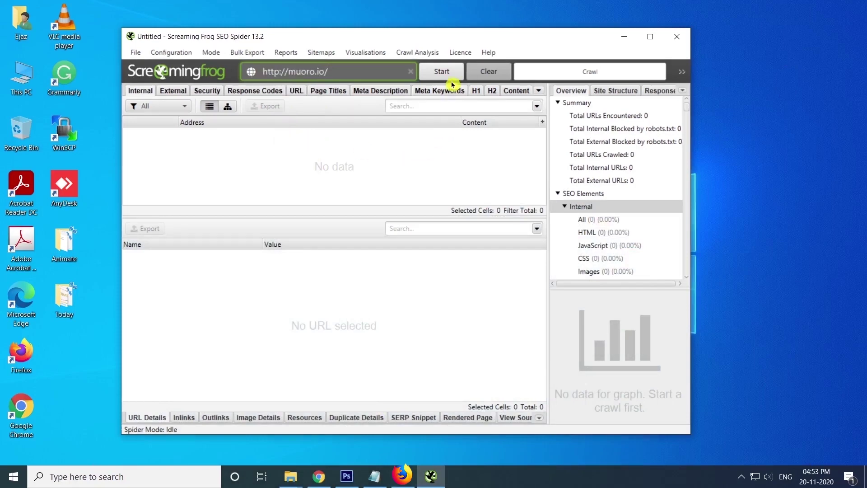
{"action": "left_click", "coordinate": [437, 73]}
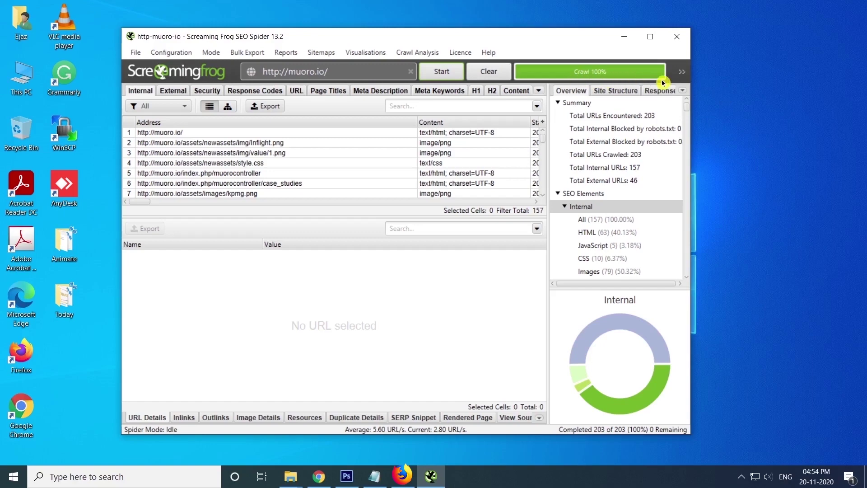
{"action": "left_click_drag", "start_coordinate": [212, 37], "coordinate": [255, 40]}
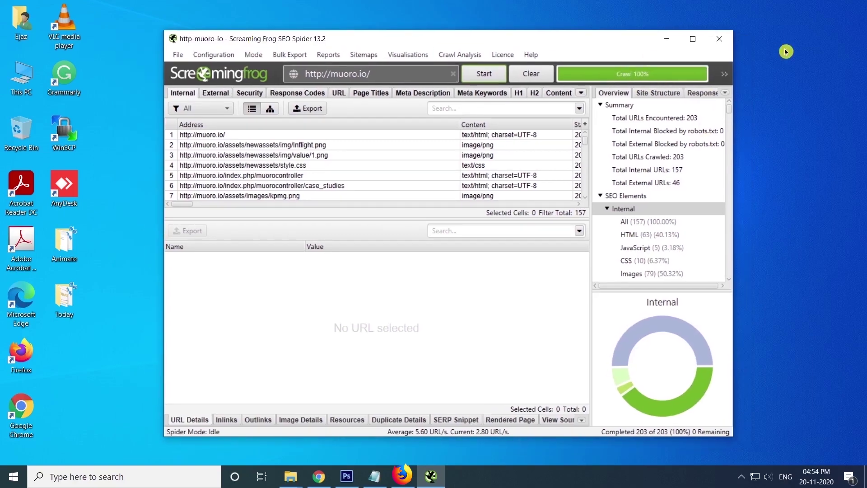
{"action": "left_click", "coordinate": [693, 39]}
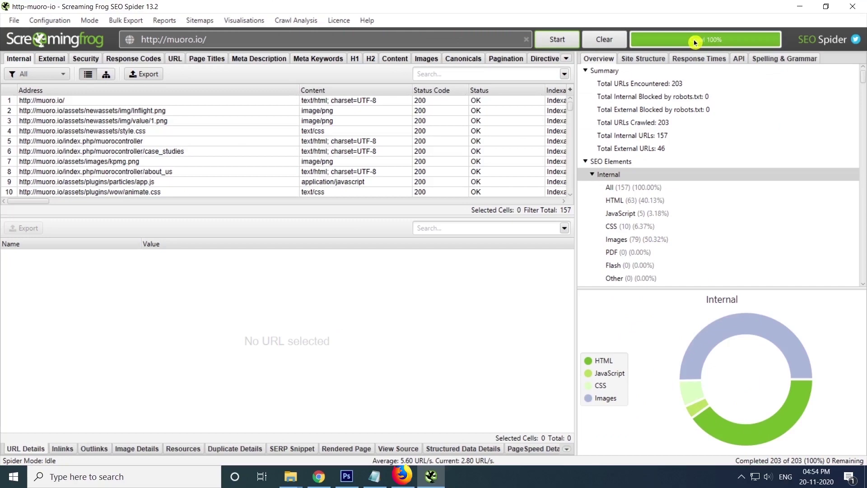
{"action": "left_click", "coordinate": [826, 7]}
{"action": "left_click_drag", "start_coordinate": [471, 42], "coordinate": [427, 38]}
Filter the internal crawl results by HTML, JavaScript and CSS in turn to review each file type
{"action": "left_click", "coordinate": [151, 104]}
{"action": "left_click", "coordinate": [138, 135]}
{"action": "left_click", "coordinate": [151, 104]}
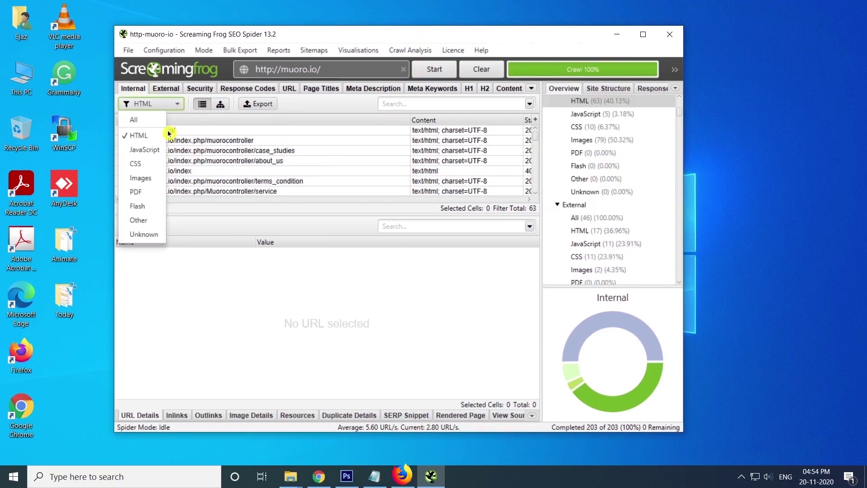
{"action": "left_click", "coordinate": [149, 149]}
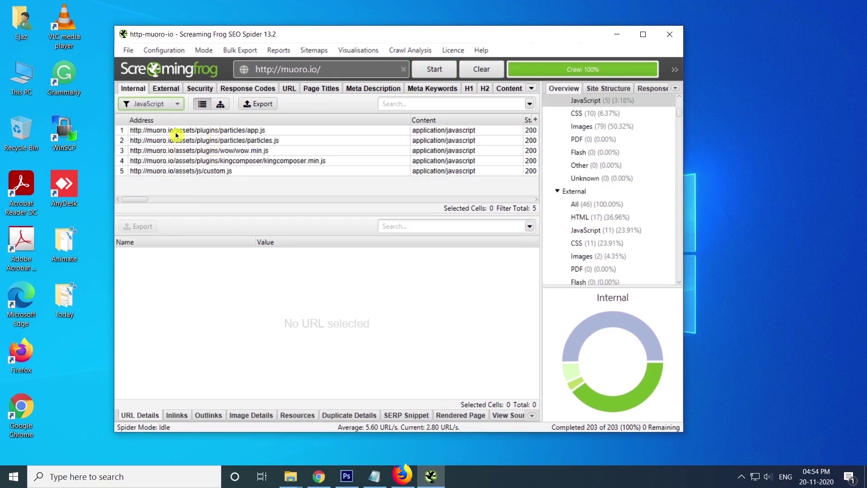
{"action": "left_click", "coordinate": [163, 105]}
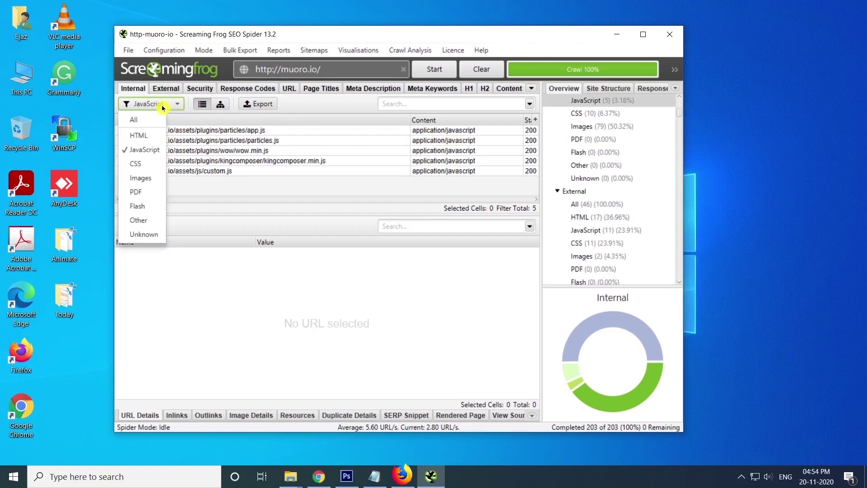
{"action": "left_click", "coordinate": [140, 164]}
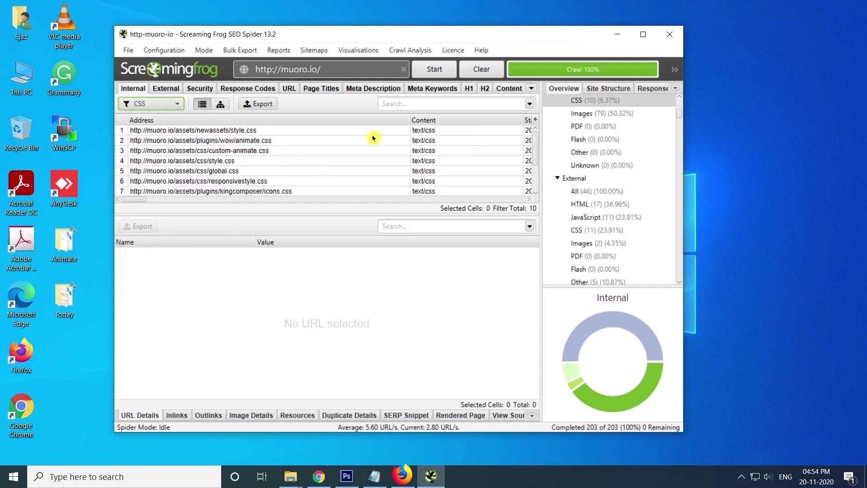
Filter the internal crawl results by Images, Flash and Other in turn to review each file type
{"action": "left_click", "coordinate": [149, 104]}
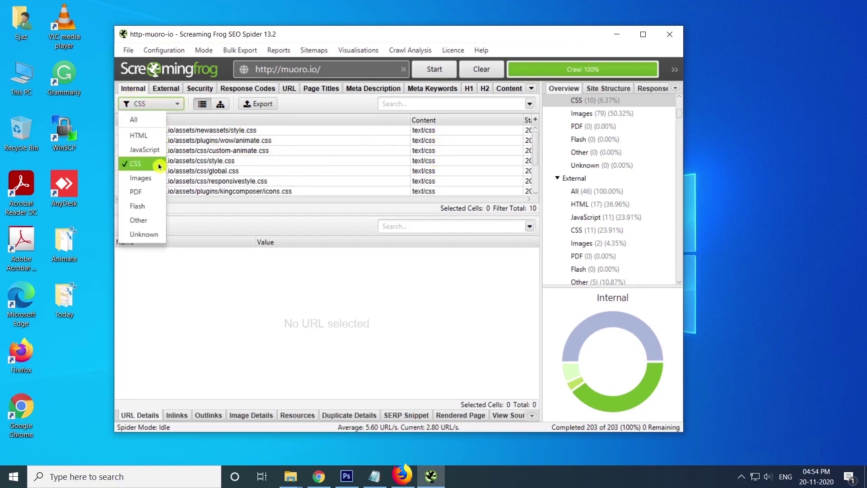
{"action": "left_click", "coordinate": [152, 181]}
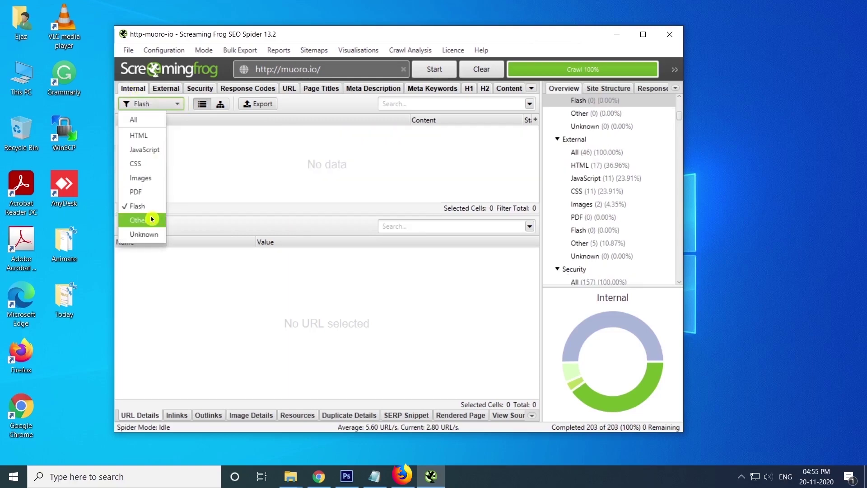
{"action": "left_click", "coordinate": [151, 219]}
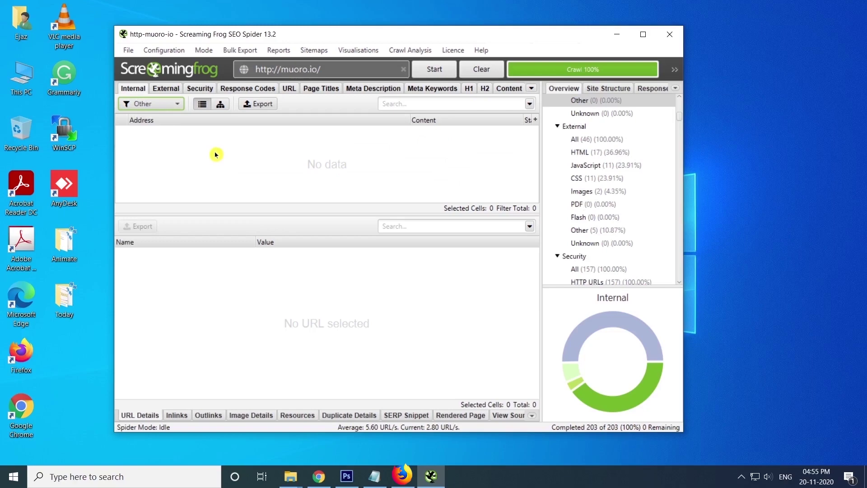
Filter the internal results by HTML and export them to the Downloads folder as the comma-separated file internal_html
{"action": "left_click", "coordinate": [167, 105]}
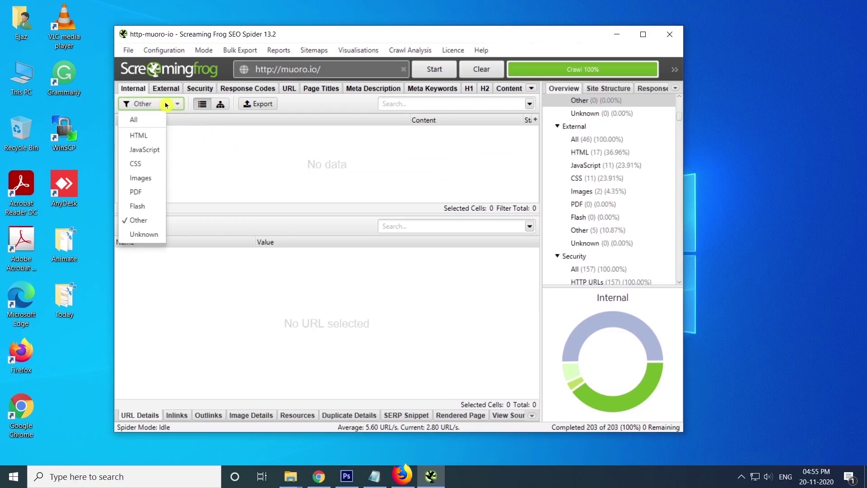
{"action": "left_click", "coordinate": [142, 135]}
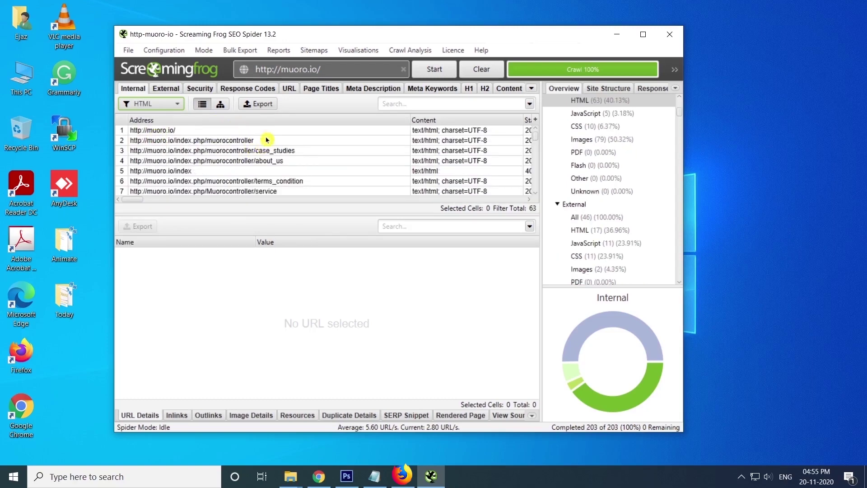
{"action": "left_click", "coordinate": [265, 105]}
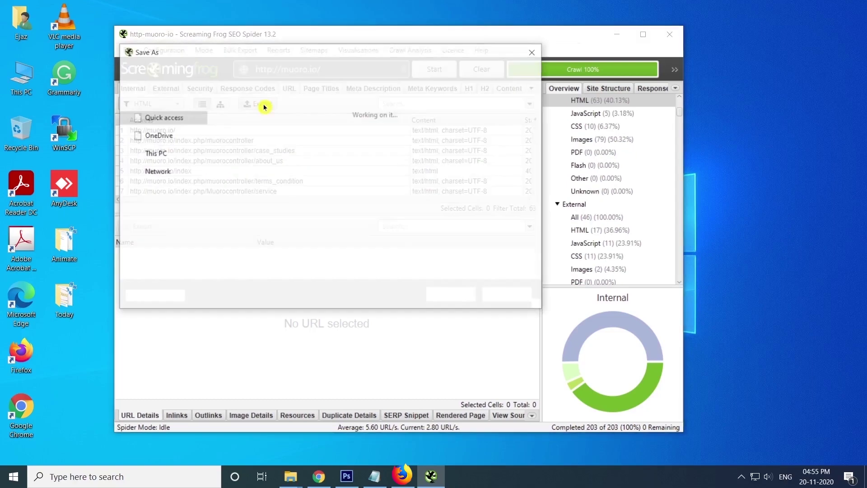
{"action": "left_click", "coordinate": [165, 159]}
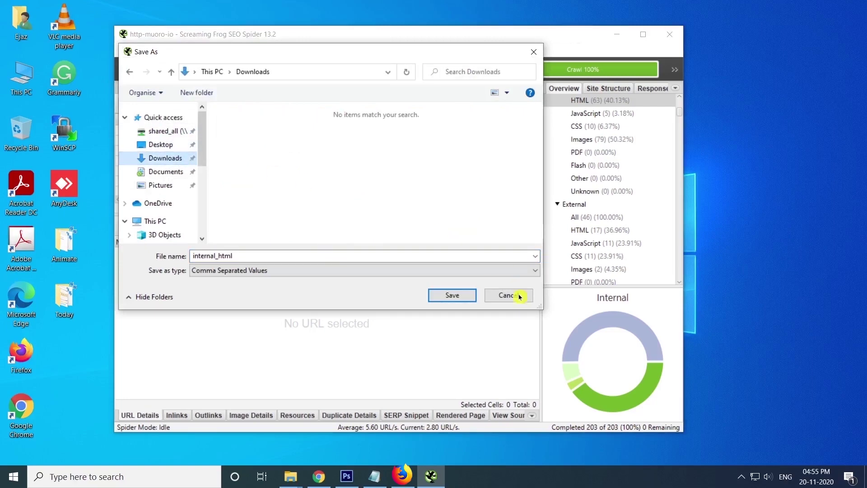
{"action": "left_click", "coordinate": [452, 295]}
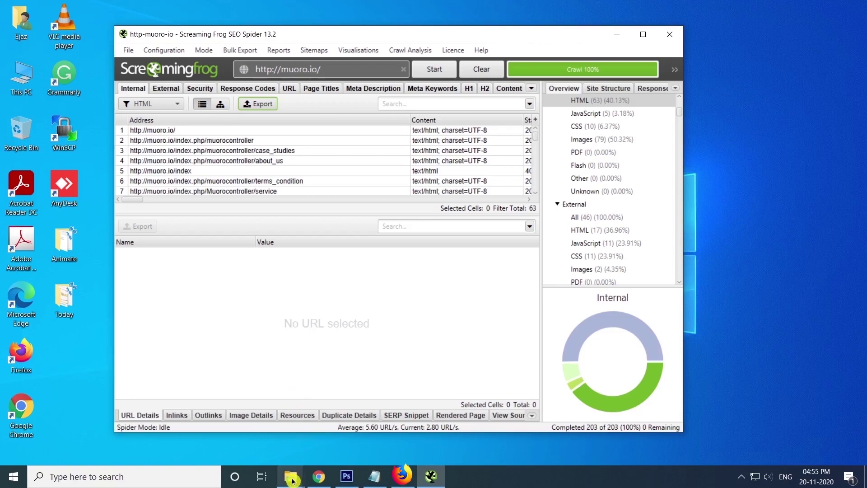
Open the exported internal_html file from the Downloads folder in Excel and look through its rows
{"action": "mouse_move", "coordinate": [293, 479]}
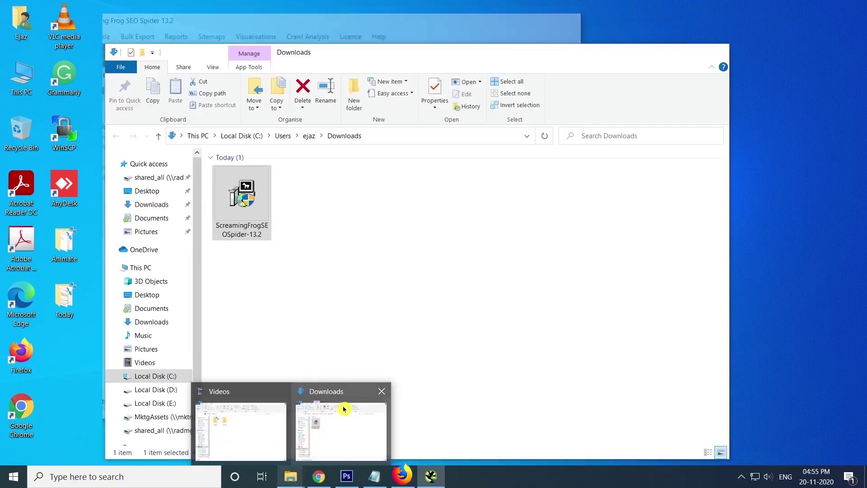
{"action": "left_click", "coordinate": [344, 408]}
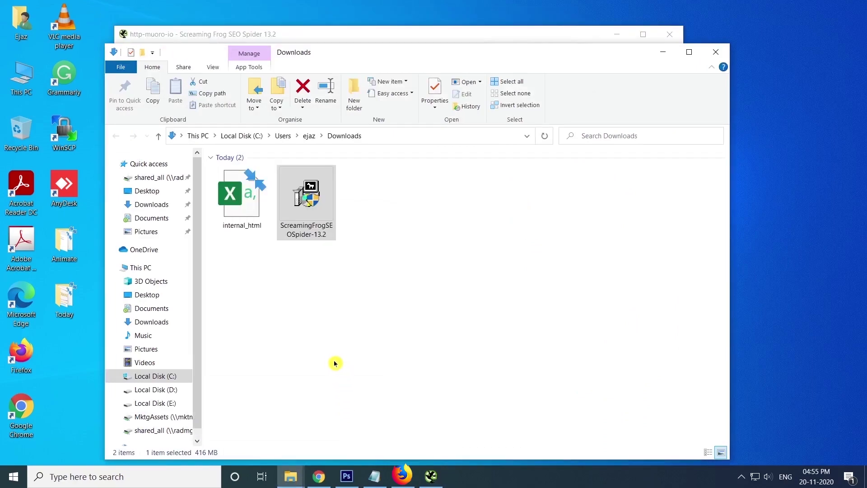
{"action": "double_click", "coordinate": [242, 191]}
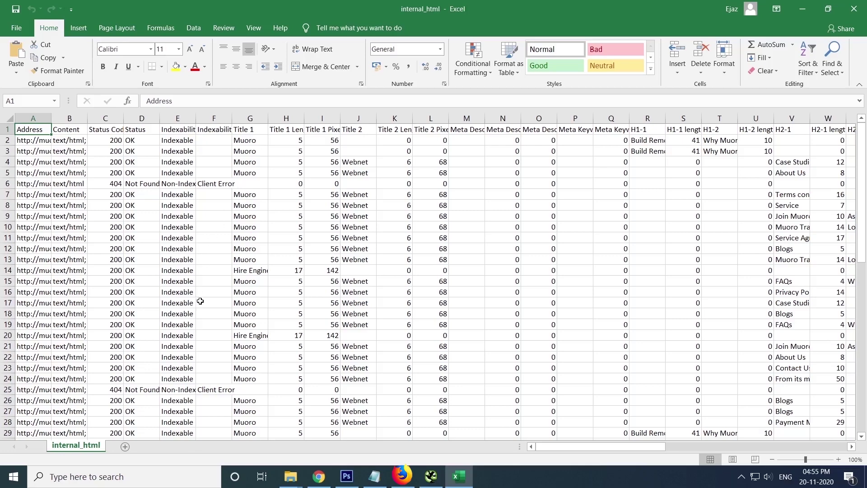
{"action": "scroll", "coordinate": [202, 299], "scroll_direction": "down", "scroll_amount": 17}
{"action": "scroll", "coordinate": [204, 297], "scroll_direction": "up", "scroll_amount": 6}
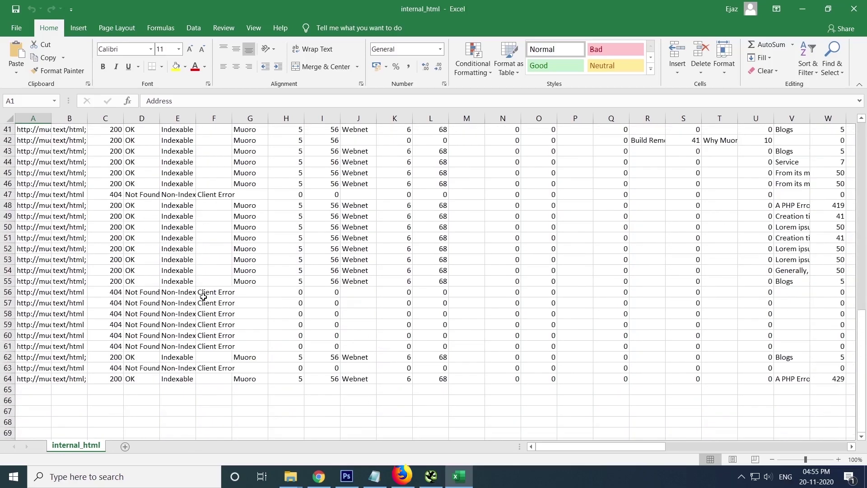
{"action": "scroll", "coordinate": [203, 296], "scroll_direction": "up", "scroll_amount": 11}
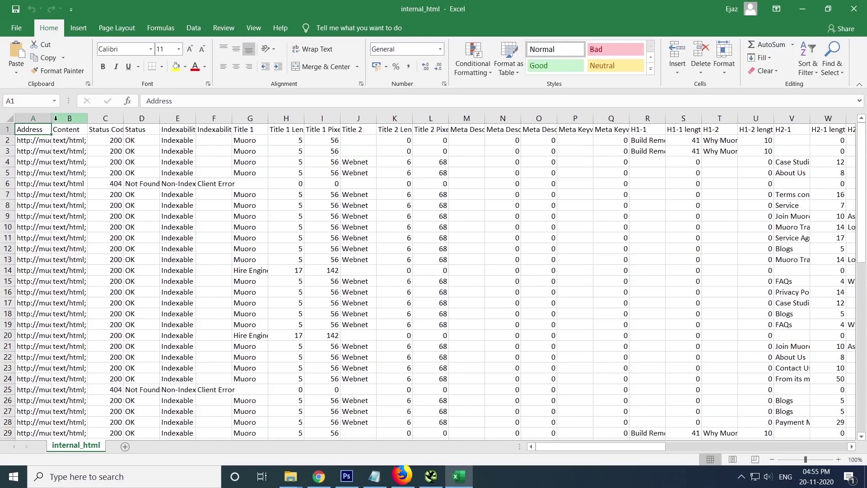
Fit the Address column to its full URLs and review the list of crawled pages
{"action": "left_click_drag", "start_coordinate": [53, 119], "coordinate": [176, 114]}
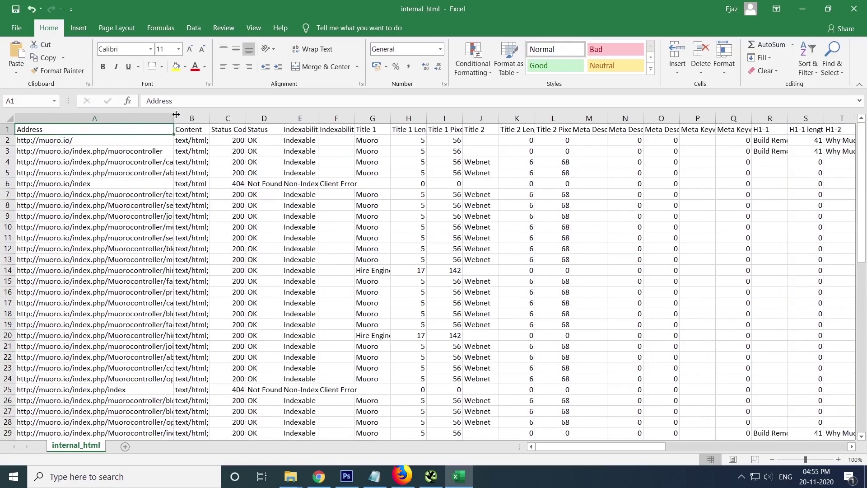
{"action": "double_click", "coordinate": [176, 114]}
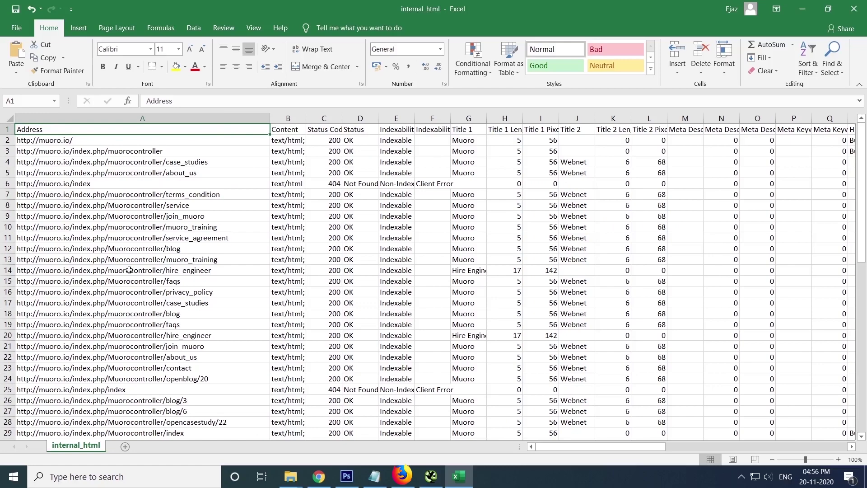
{"action": "scroll", "coordinate": [136, 273], "scroll_direction": "down", "scroll_amount": 6}
{"action": "scroll", "coordinate": [148, 274], "scroll_direction": "down", "scroll_amount": 4}
{"action": "scroll", "coordinate": [148, 273], "scroll_direction": "up", "scroll_amount": 4}
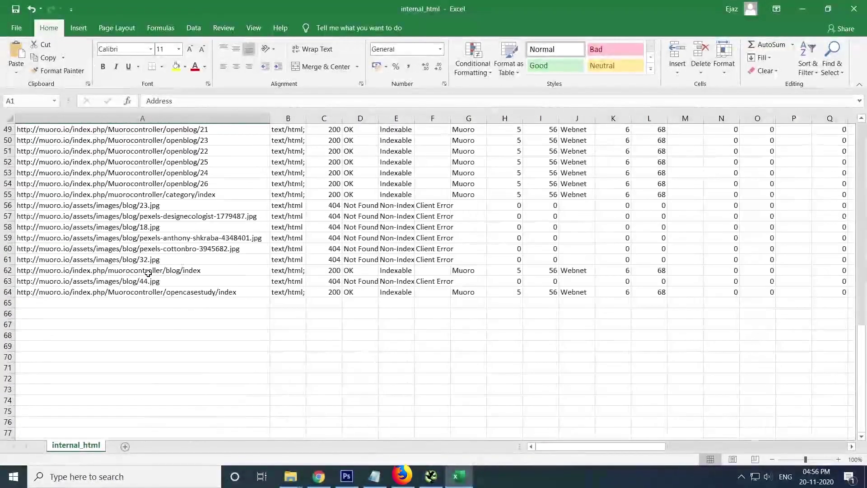
{"action": "scroll", "coordinate": [148, 273], "scroll_direction": "up", "scroll_amount": 16}
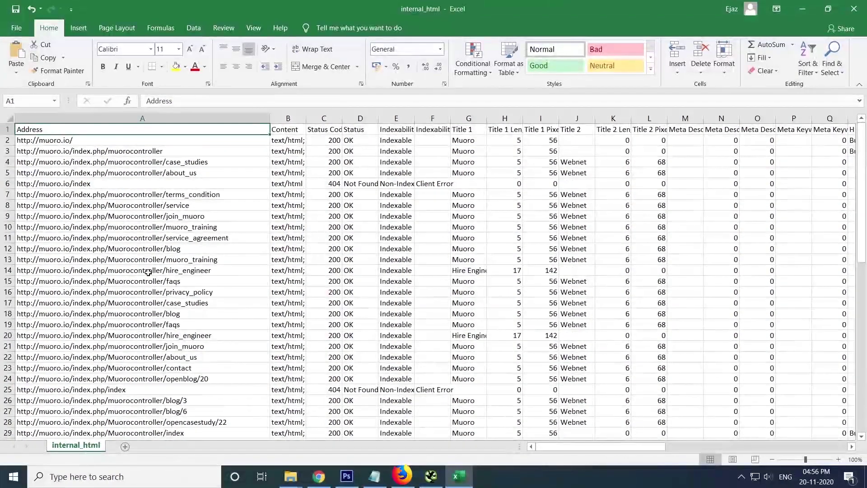
Widen the Title 1 Length to Title 2 Length and H1-1 to H1-2 columns to read them, and close the workbook
{"action": "left_click_drag", "start_coordinate": [522, 118], "coordinate": [778, 122]}
{"action": "left_click_drag", "start_coordinate": [541, 446], "coordinate": [587, 445]}
{"action": "left_click_drag", "start_coordinate": [559, 118], "coordinate": [751, 120]}
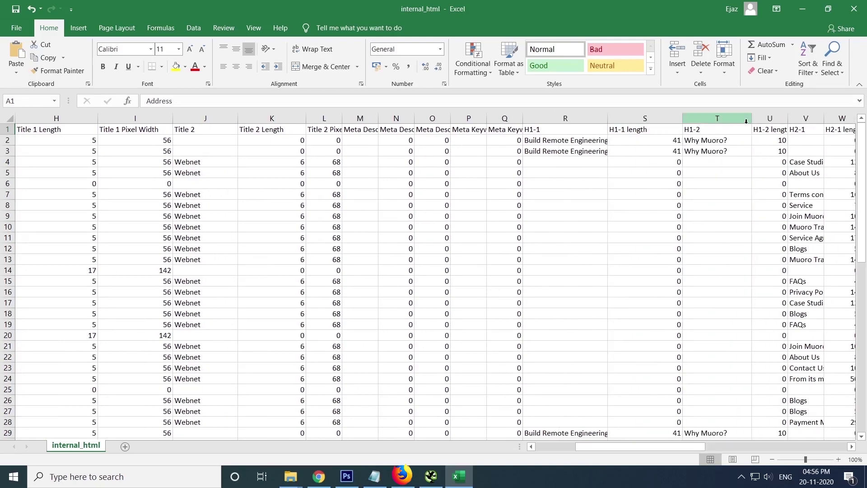
{"action": "left_click_drag", "start_coordinate": [611, 447], "coordinate": [522, 443]}
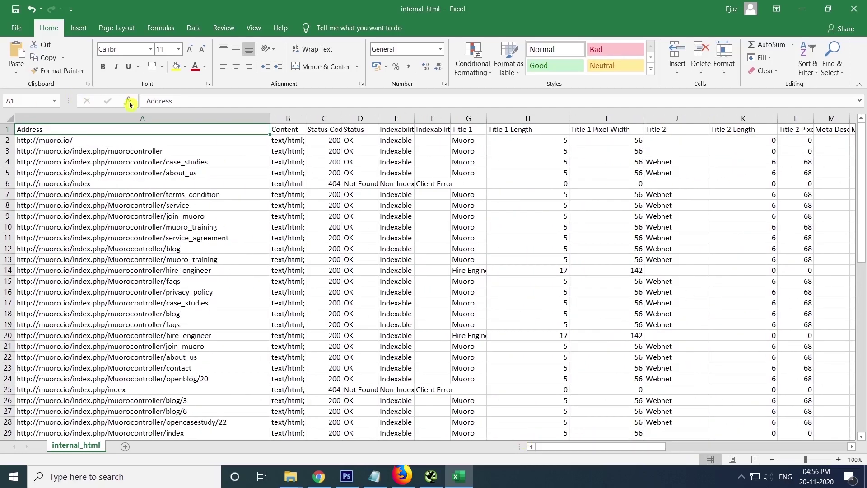
{"action": "left_click", "coordinate": [854, 9]}
{"action": "left_click", "coordinate": [428, 252]}
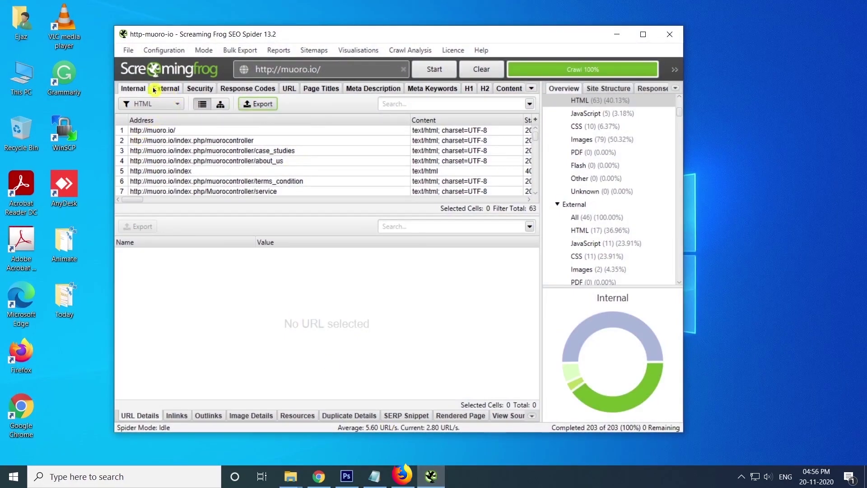
Show the external crawl results in an enlarged list, filter them by HTML and export them to Downloads as external_html
{"action": "left_click", "coordinate": [166, 88]}
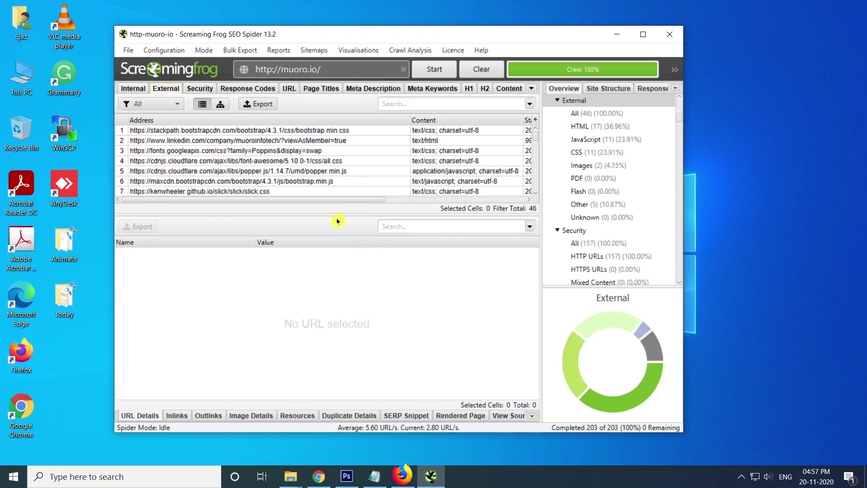
{"action": "left_click_drag", "start_coordinate": [336, 215], "coordinate": [335, 344]}
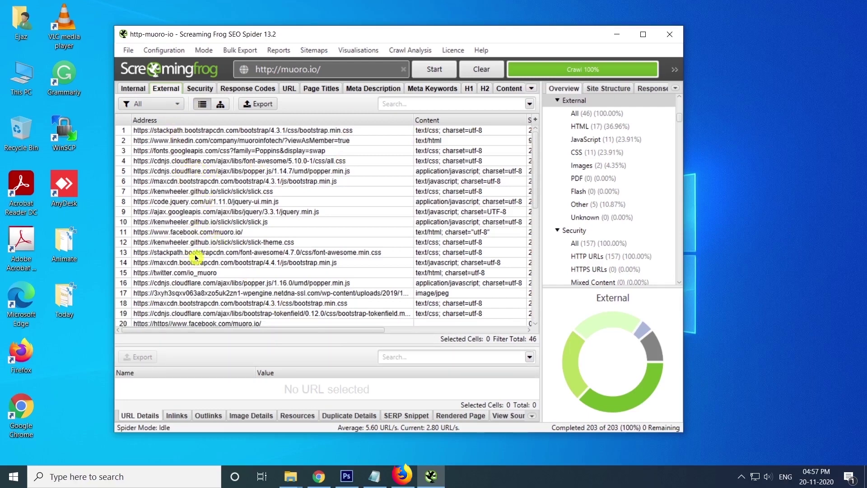
{"action": "left_click", "coordinate": [175, 105]}
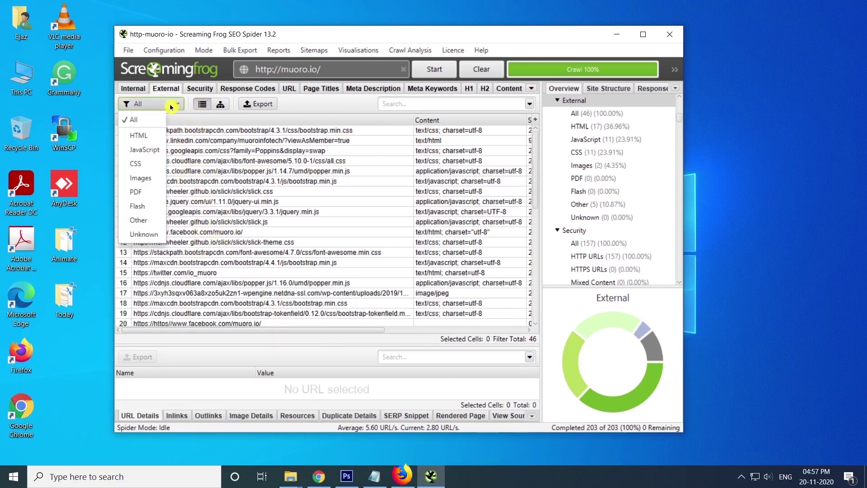
{"action": "left_click", "coordinate": [150, 141]}
{"action": "left_click", "coordinate": [265, 103]}
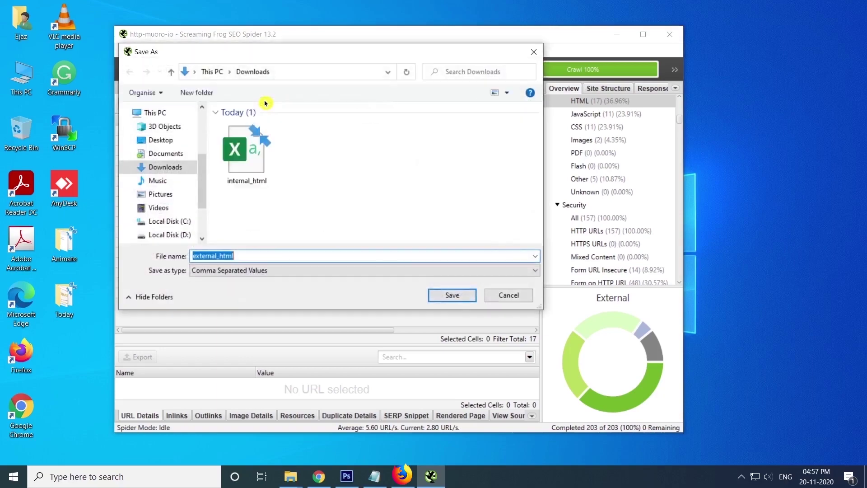
{"action": "left_click", "coordinate": [451, 295]}
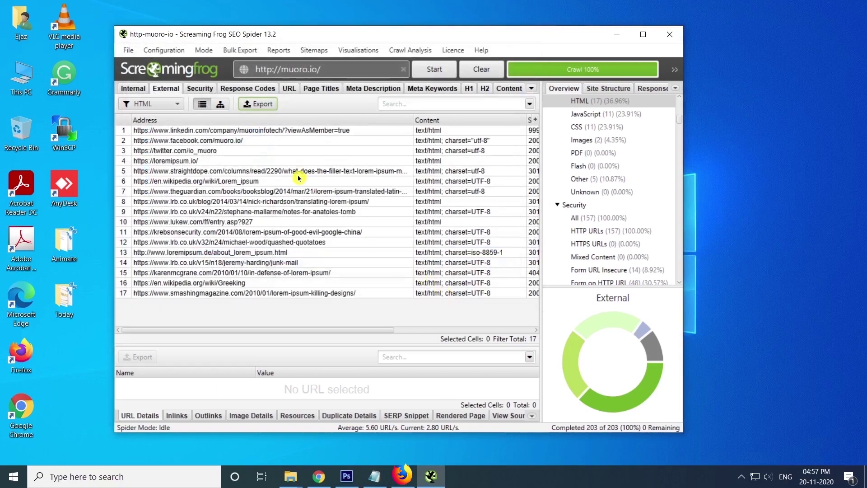
Review the crawl's security results, filtering them by HTTPS URLs and by HTTP URLs
{"action": "left_click", "coordinate": [204, 88]}
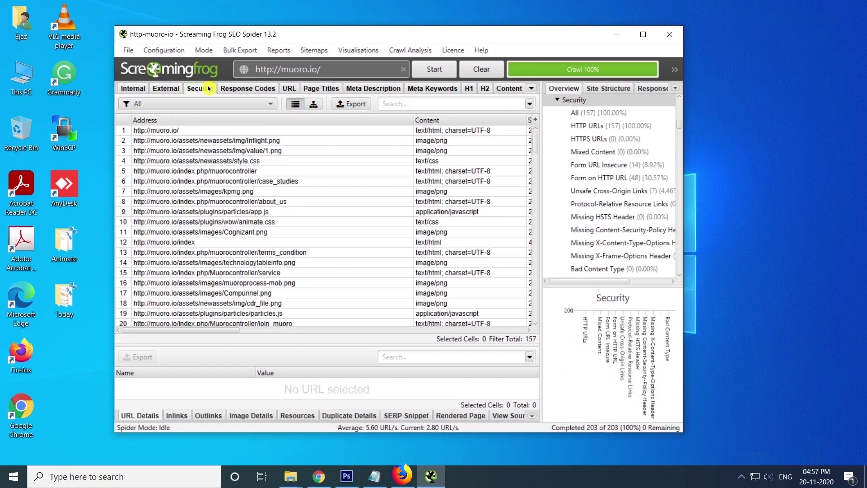
{"action": "left_click", "coordinate": [163, 105]}
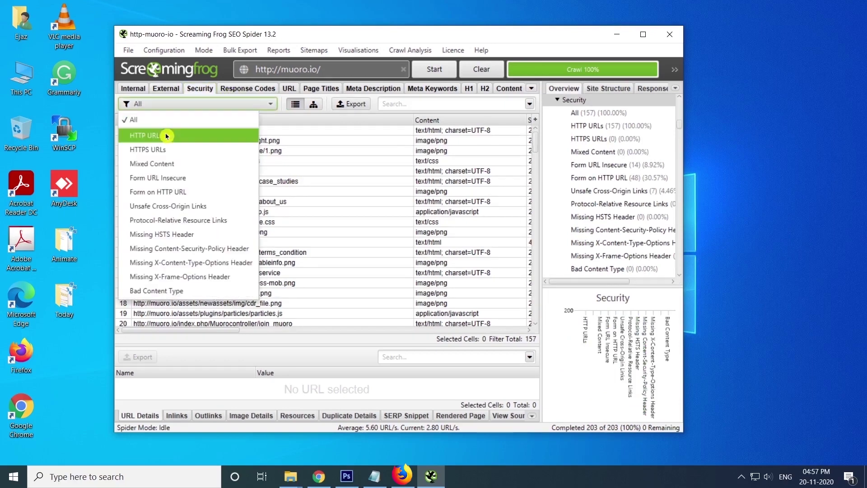
{"action": "left_click", "coordinate": [164, 147]}
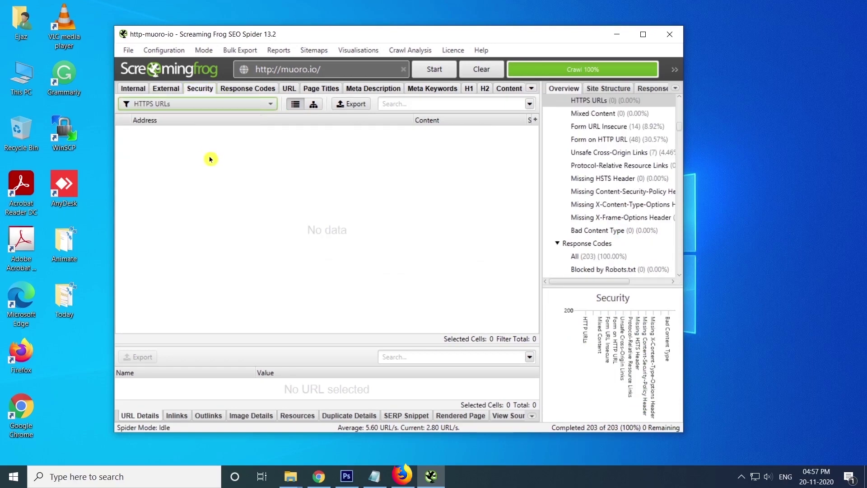
{"action": "left_click", "coordinate": [186, 105]}
{"action": "left_click", "coordinate": [178, 133]}
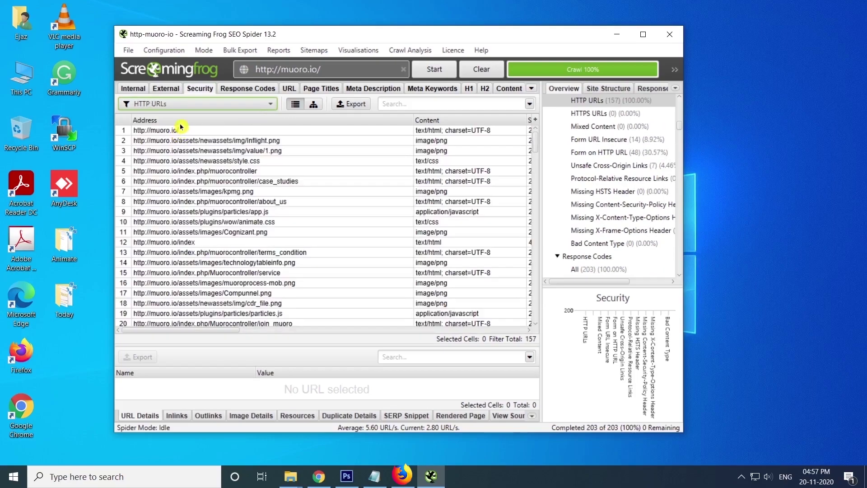
Review the response code results, filtering them by Blocked Resource, Blocked by Robots.txt, All and No Response in turn
{"action": "key", "text": "ctrl+Page_Down"}
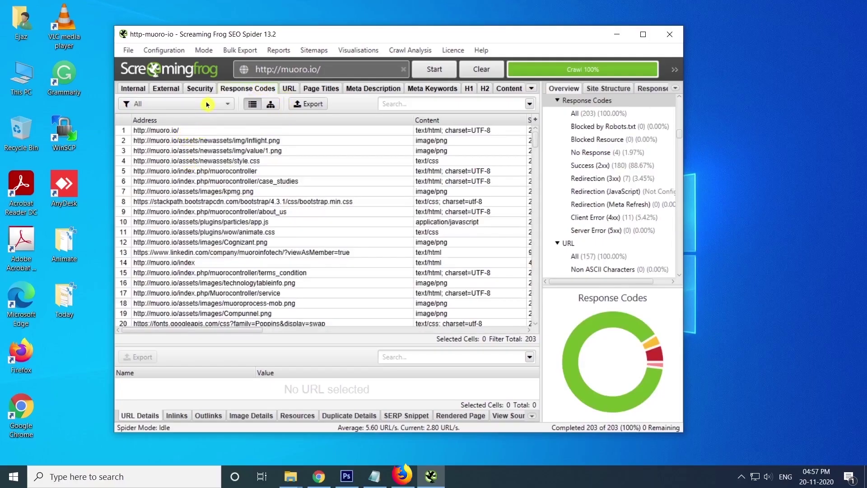
{"action": "left_click", "coordinate": [180, 104]}
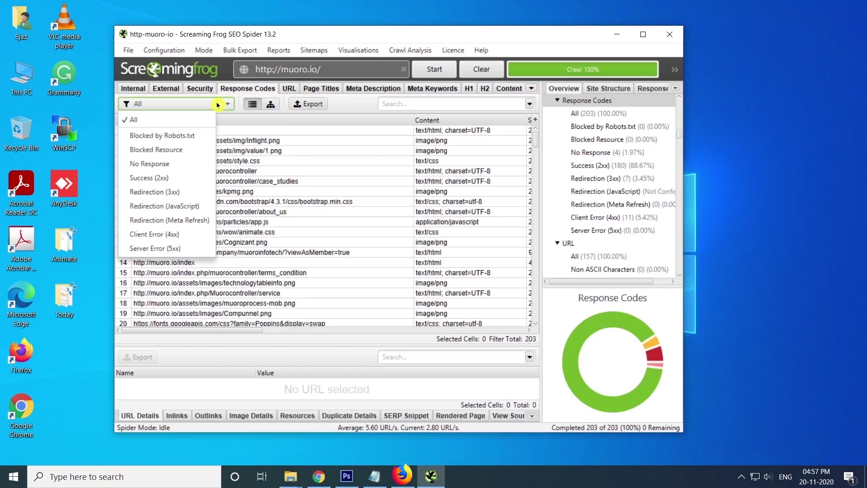
{"action": "left_click", "coordinate": [205, 152]}
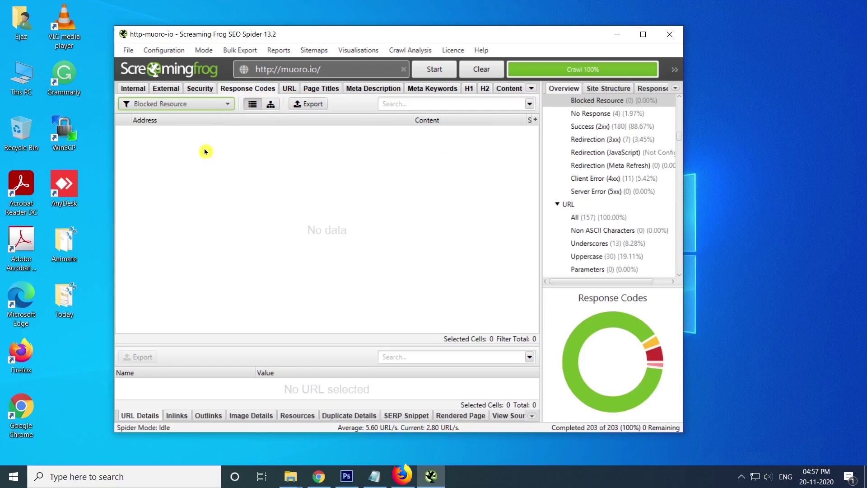
{"action": "left_click", "coordinate": [200, 107]}
{"action": "left_click", "coordinate": [178, 138]}
{"action": "left_click", "coordinate": [193, 107]}
{"action": "left_click", "coordinate": [180, 120]}
{"action": "left_click", "coordinate": [190, 104]}
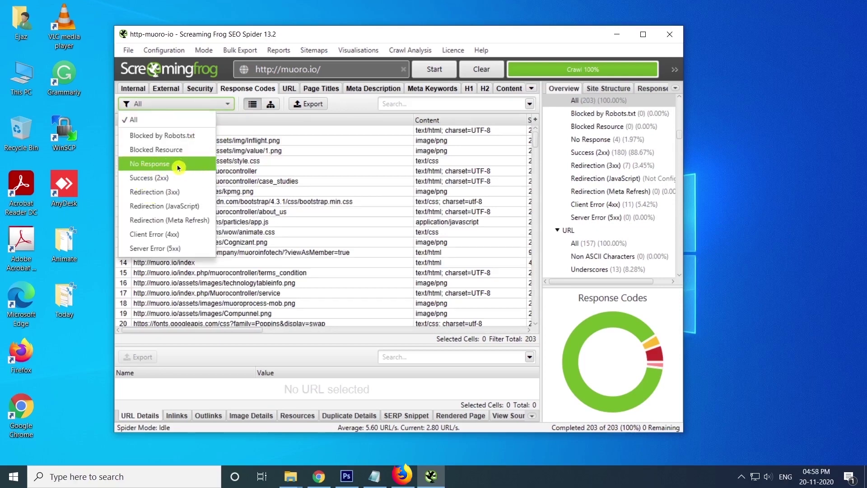
{"action": "left_click", "coordinate": [179, 167]}
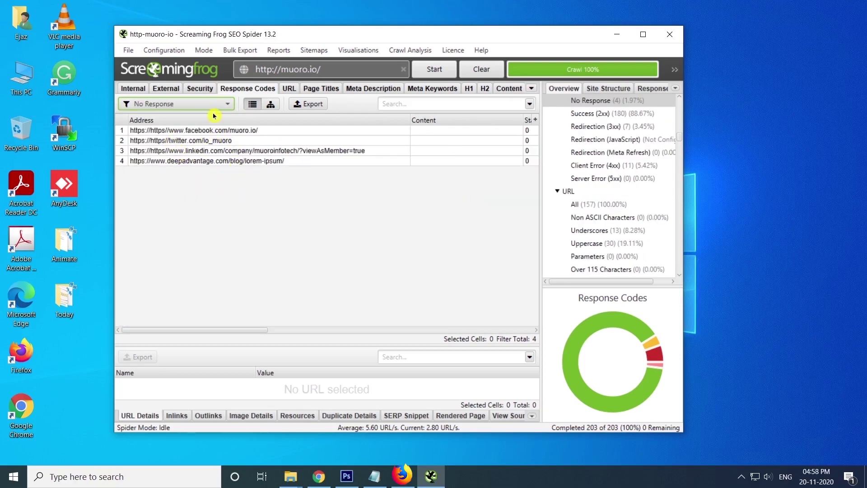
Show the URL results, filter them by Non ASCII Characters and by Underscores, and export the underscore URLs to Downloads as url_underscores
{"action": "left_click", "coordinate": [289, 89]}
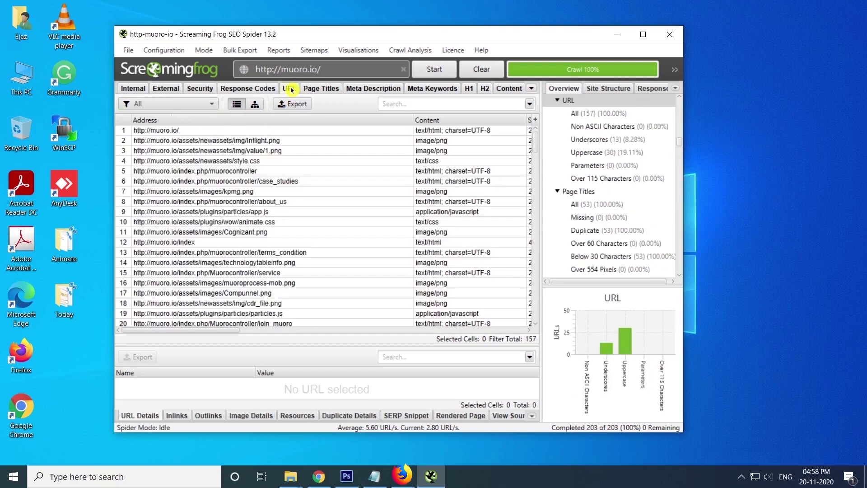
{"action": "left_click", "coordinate": [196, 105]}
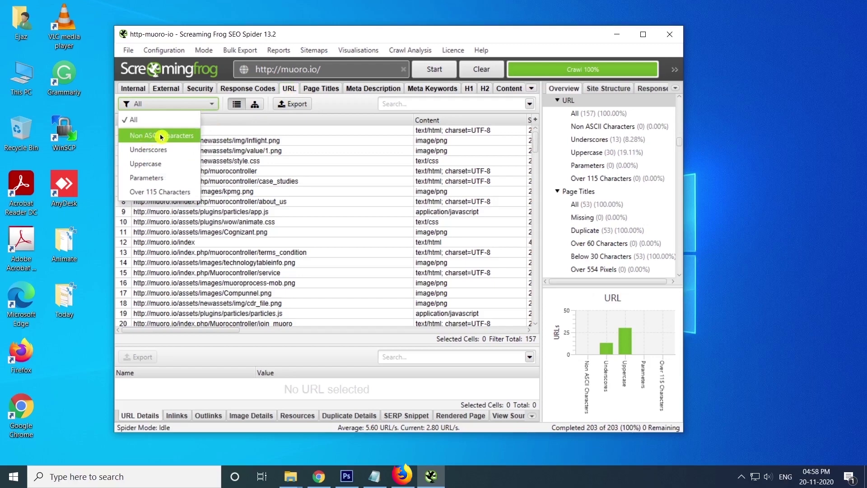
{"action": "left_click", "coordinate": [169, 135]}
{"action": "left_click", "coordinate": [189, 105]}
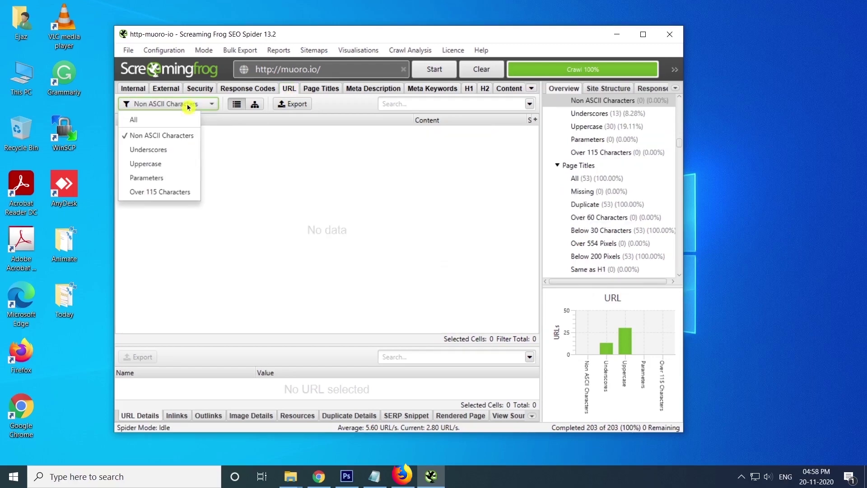
{"action": "left_click", "coordinate": [173, 149]}
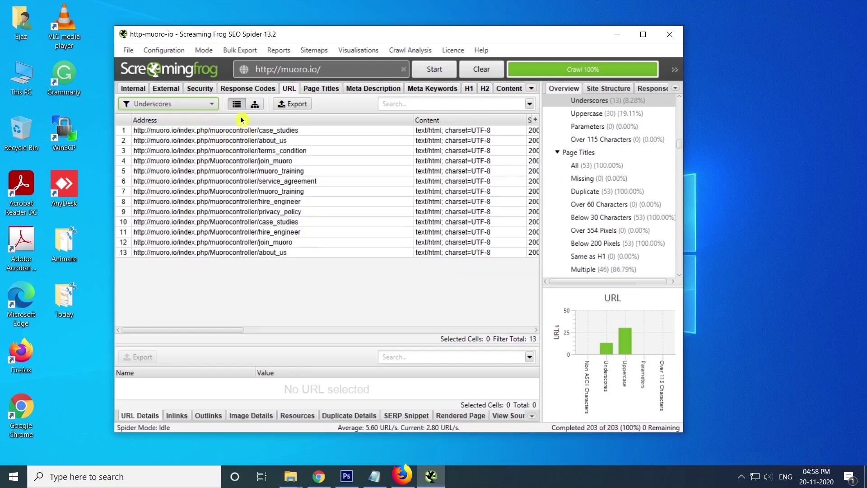
{"action": "left_click", "coordinate": [298, 105]}
{"action": "left_click", "coordinate": [451, 294]}
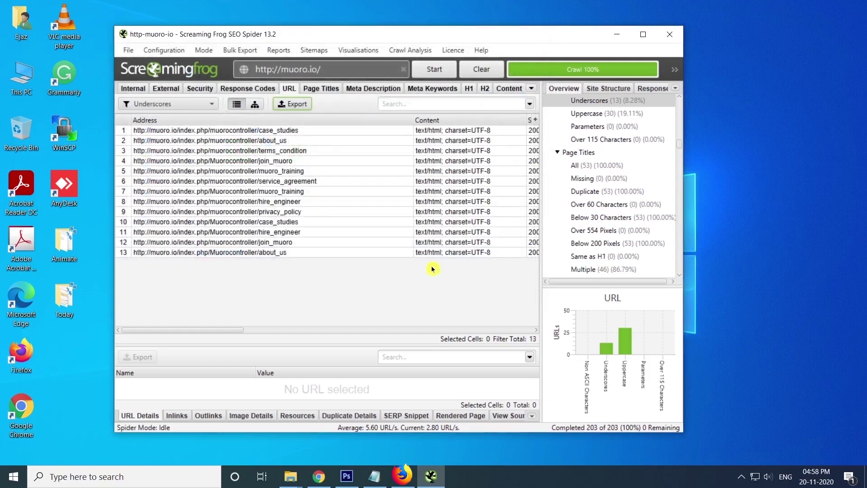
Review the page title results across their columns and filter them by Missing
{"action": "left_click", "coordinate": [319, 89]}
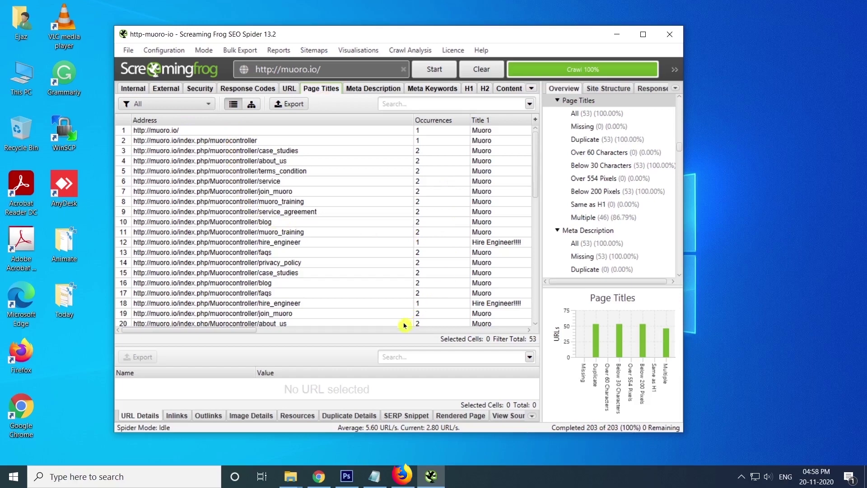
{"action": "left_click_drag", "start_coordinate": [252, 333], "coordinate": [300, 333]}
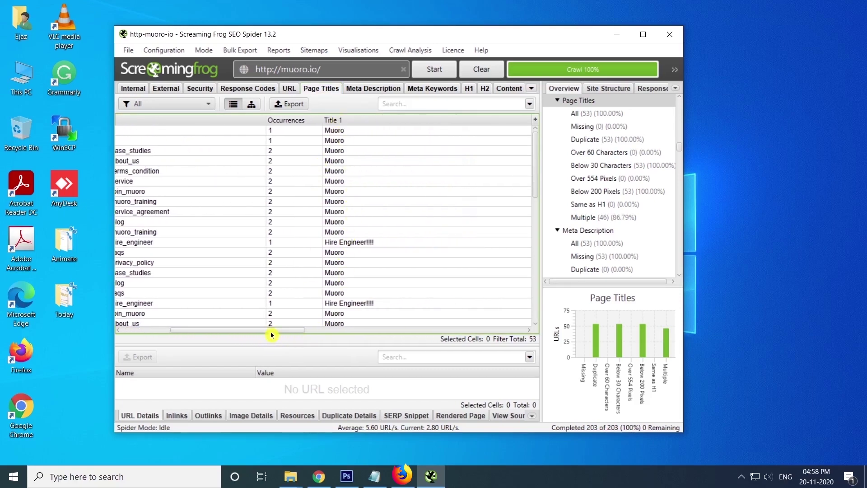
{"action": "left_click_drag", "start_coordinate": [272, 333], "coordinate": [184, 331]}
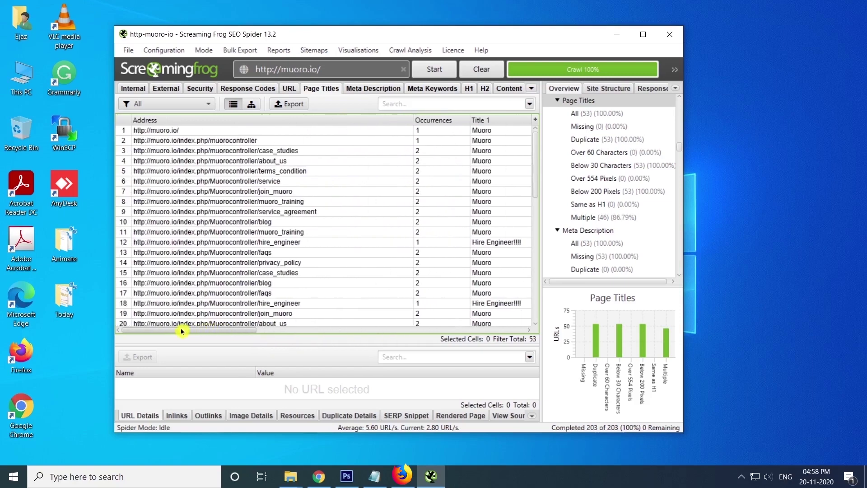
{"action": "left_click", "coordinate": [208, 104]}
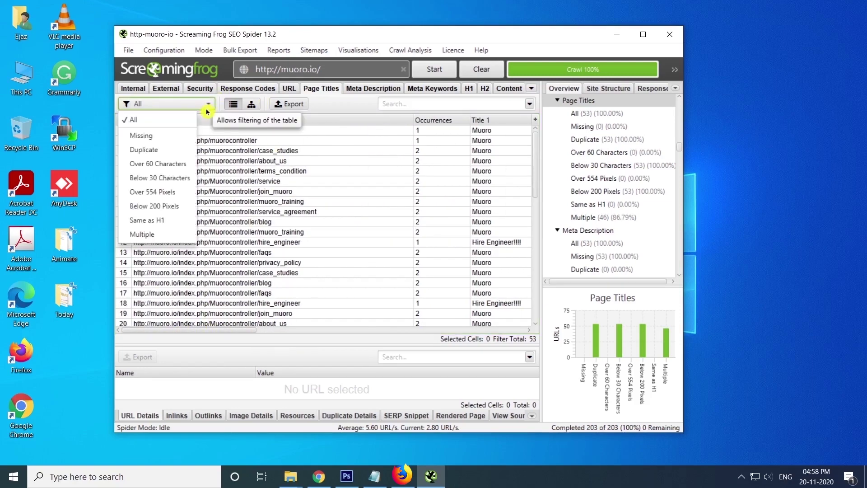
{"action": "left_click", "coordinate": [168, 141]}
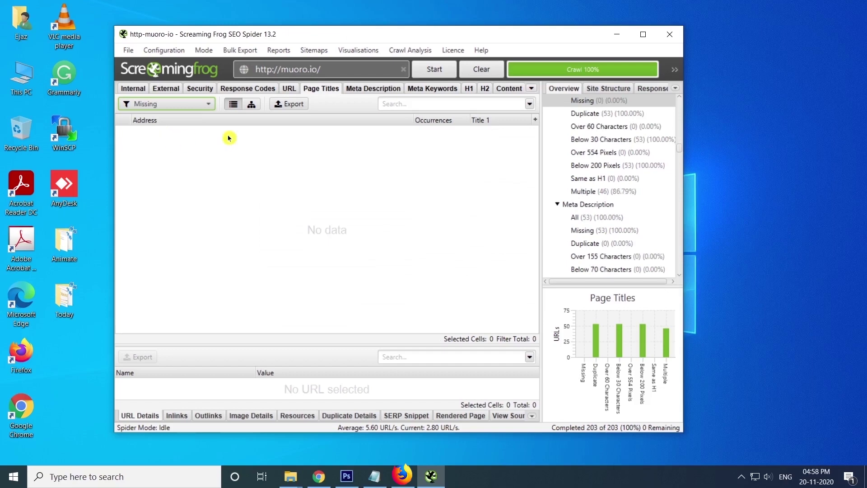
Filter the page titles by Duplicate and export them to Downloads as the CSV file page_titles_duplicate
{"action": "left_click", "coordinate": [206, 106]}
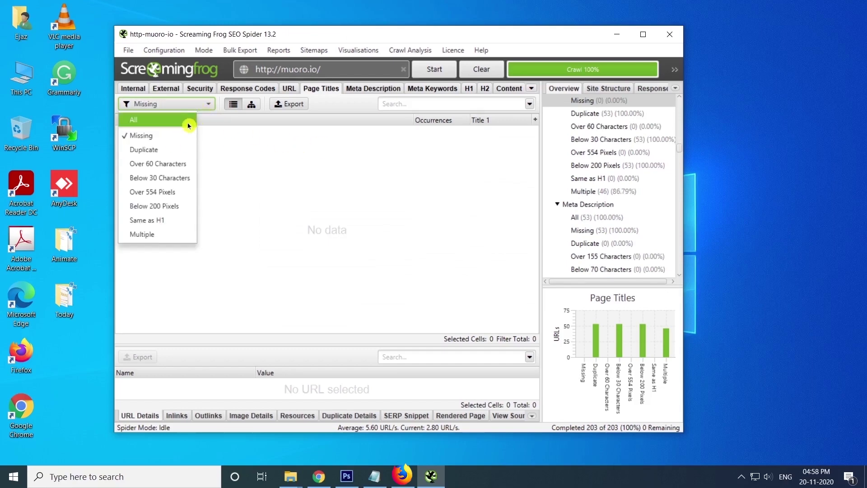
{"action": "left_click", "coordinate": [174, 149]}
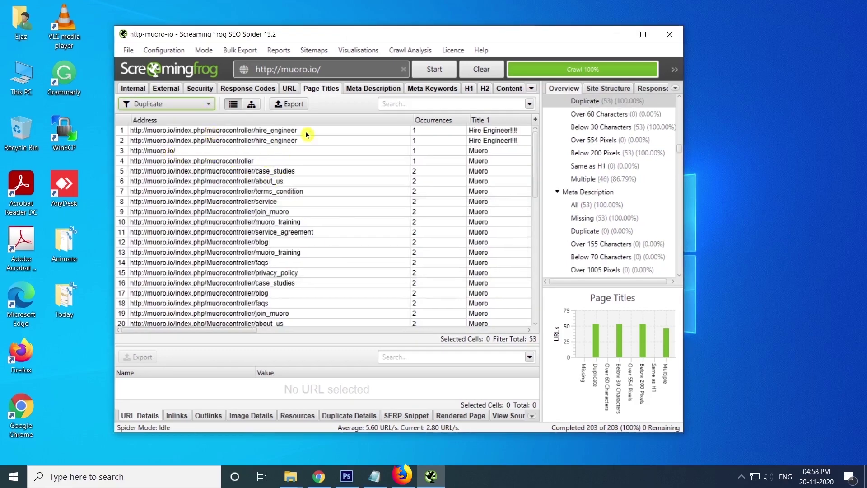
{"action": "left_click", "coordinate": [294, 104]}
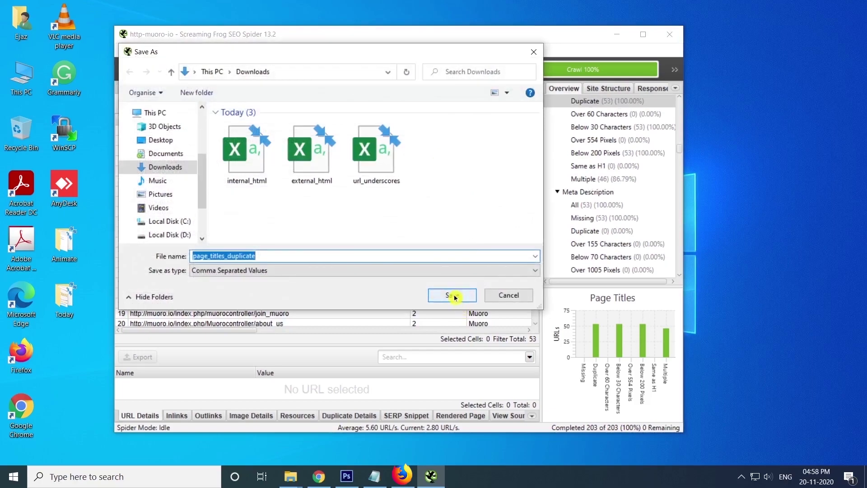
{"action": "left_click", "coordinate": [452, 296]}
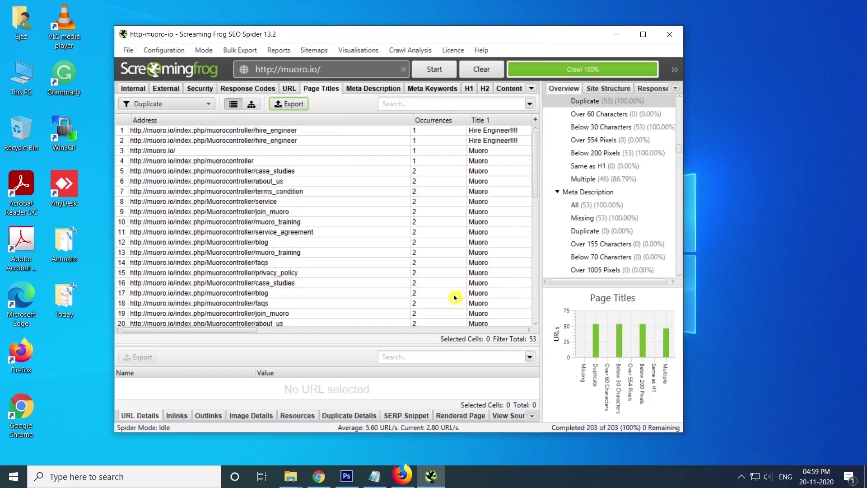
Filter the meta description results by Missing and export them to Downloads as the CSV file meta_description_missing
{"action": "left_click", "coordinate": [364, 89]}
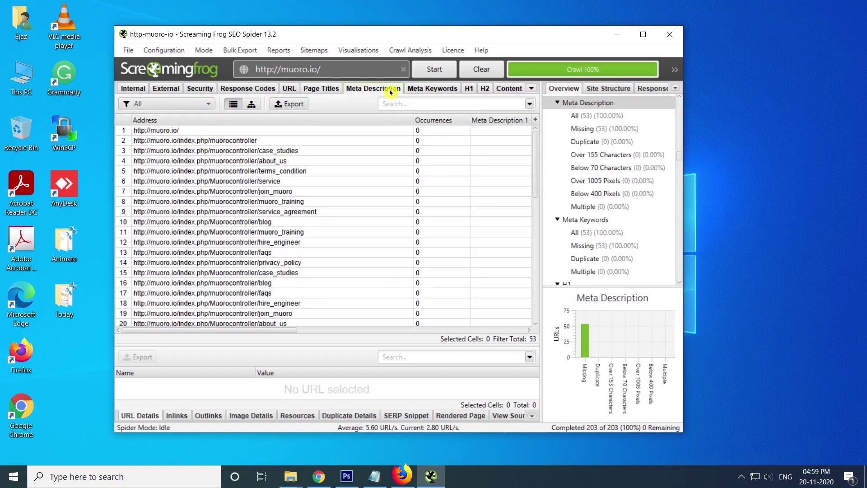
{"action": "left_click", "coordinate": [178, 105]}
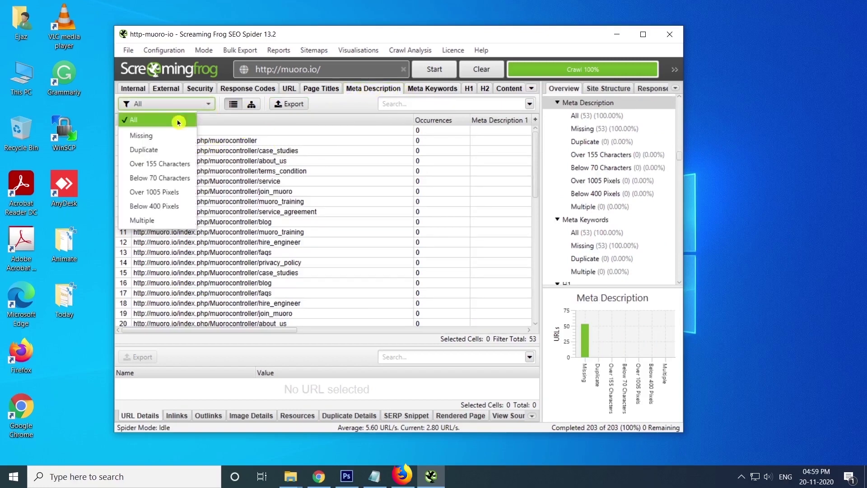
{"action": "left_click", "coordinate": [179, 136]}
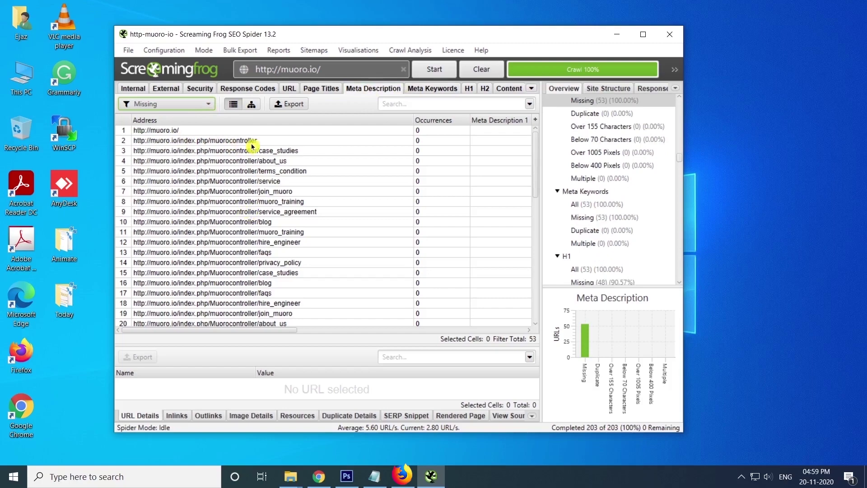
{"action": "left_click", "coordinate": [295, 105]}
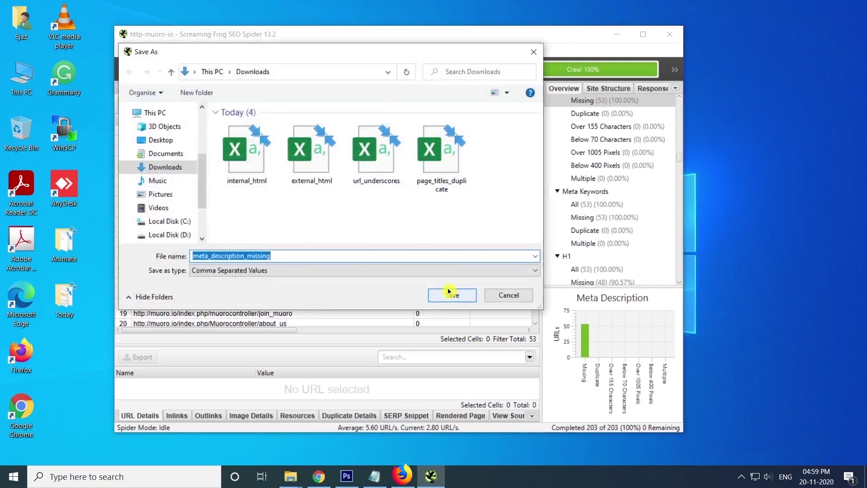
{"action": "left_click", "coordinate": [459, 295]}
Review the pages with missing meta keywords and those with missing H1 headings, using the Missing filter
{"action": "left_click", "coordinate": [429, 90]}
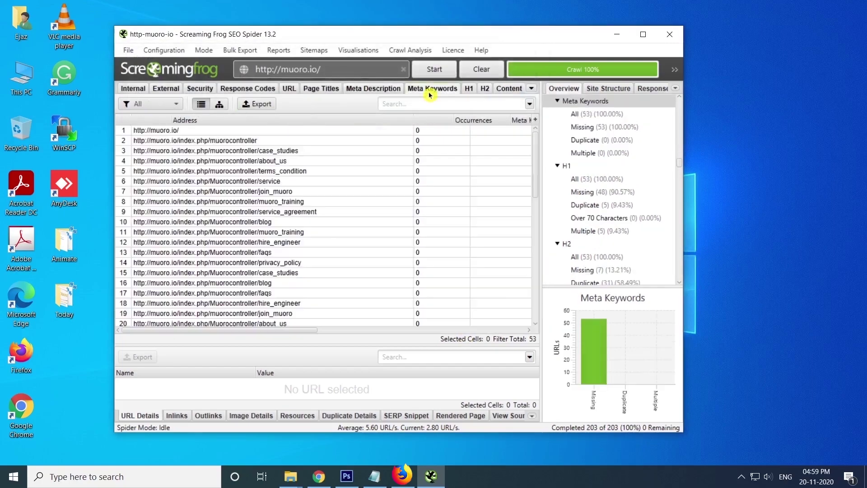
{"action": "left_click", "coordinate": [171, 106]}
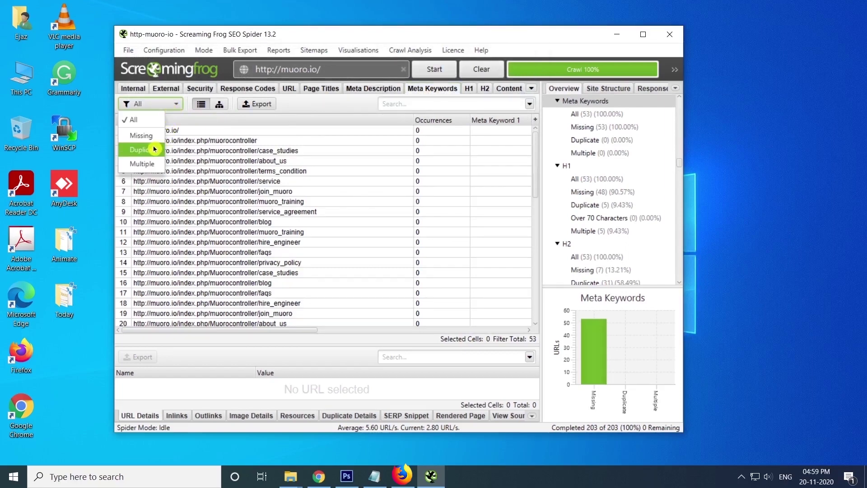
{"action": "left_click", "coordinate": [153, 138]}
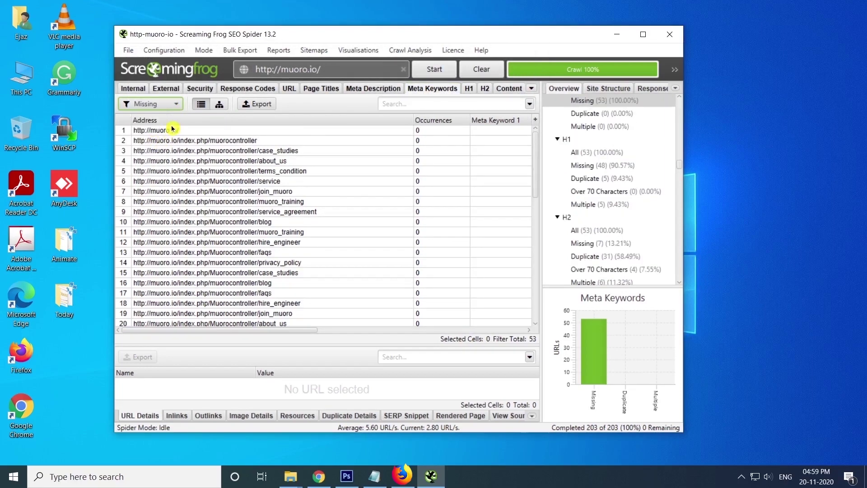
{"action": "left_click", "coordinate": [469, 89]}
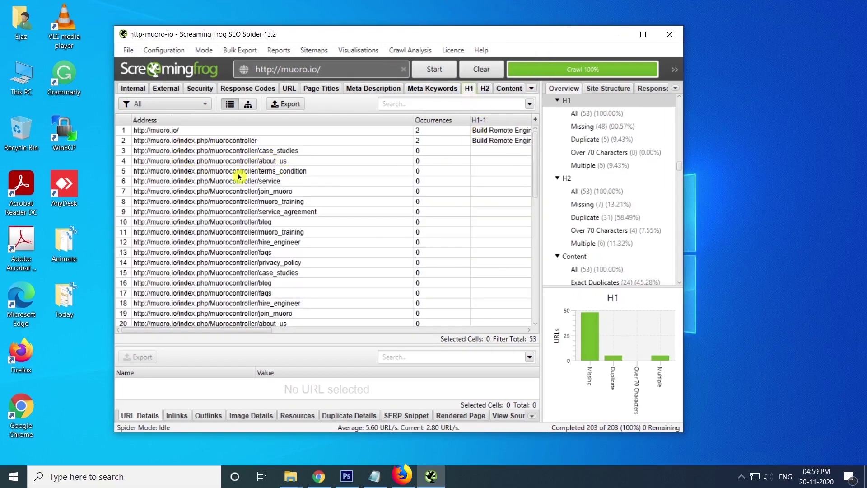
{"action": "left_click", "coordinate": [180, 105]}
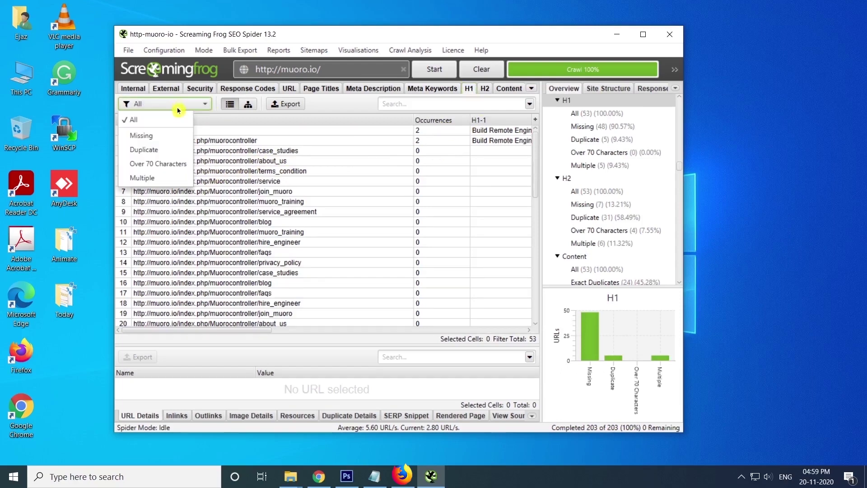
{"action": "left_click", "coordinate": [161, 135]}
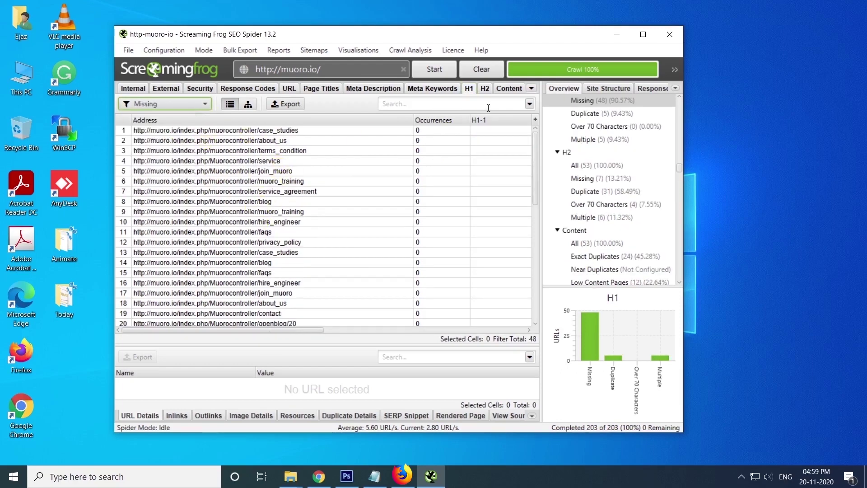
Review the H2 results filtered by Missing and by Duplicate, and look through the content results with their word counts
{"action": "left_click", "coordinate": [486, 89]}
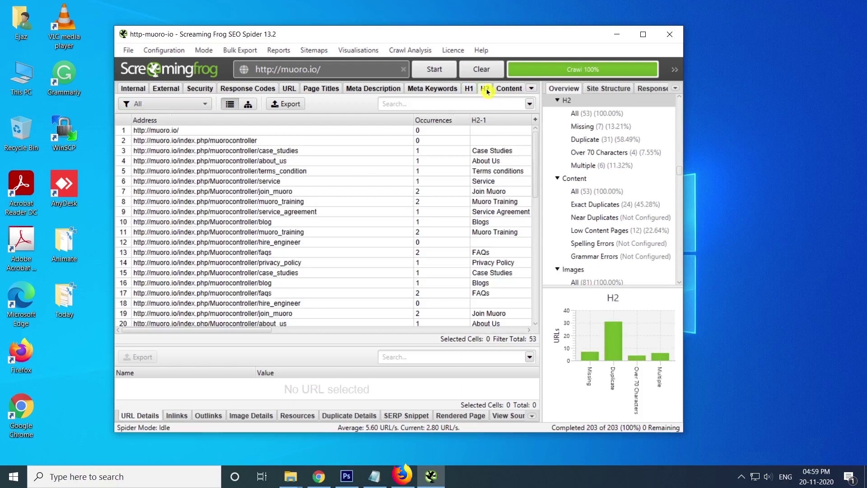
{"action": "left_click", "coordinate": [171, 105]}
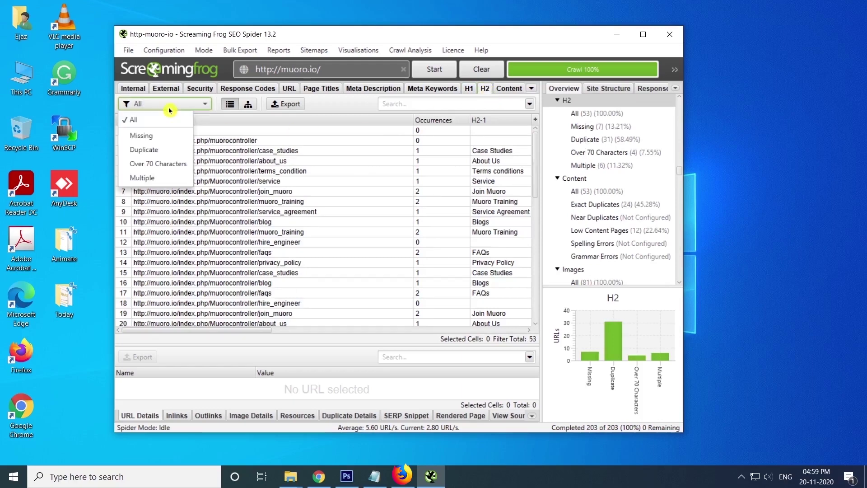
{"action": "left_click", "coordinate": [164, 135]}
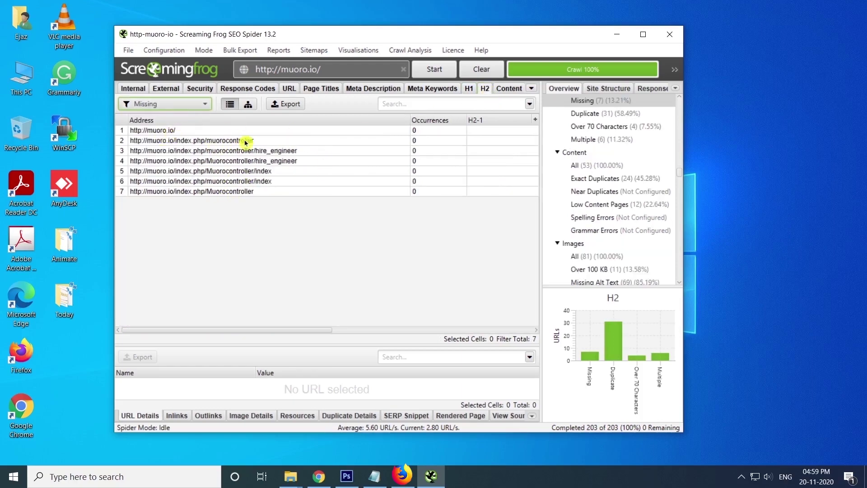
{"action": "left_click", "coordinate": [171, 104]}
{"action": "left_click", "coordinate": [165, 147]}
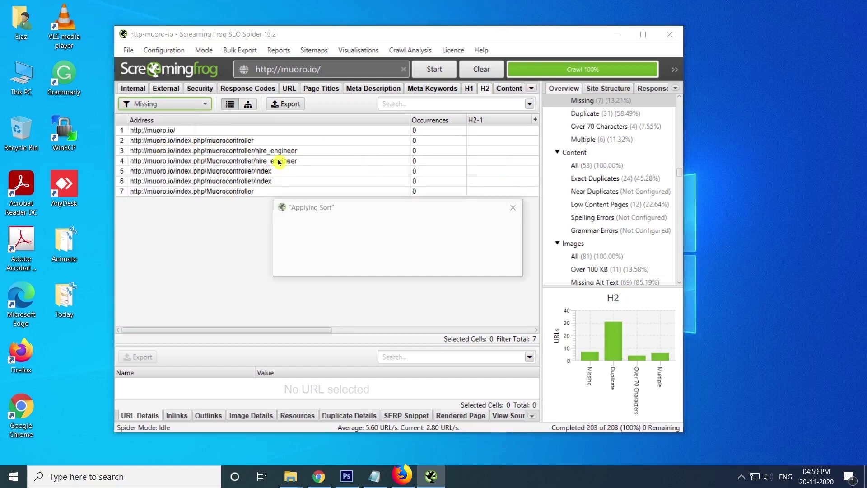
{"action": "left_click", "coordinate": [510, 89]}
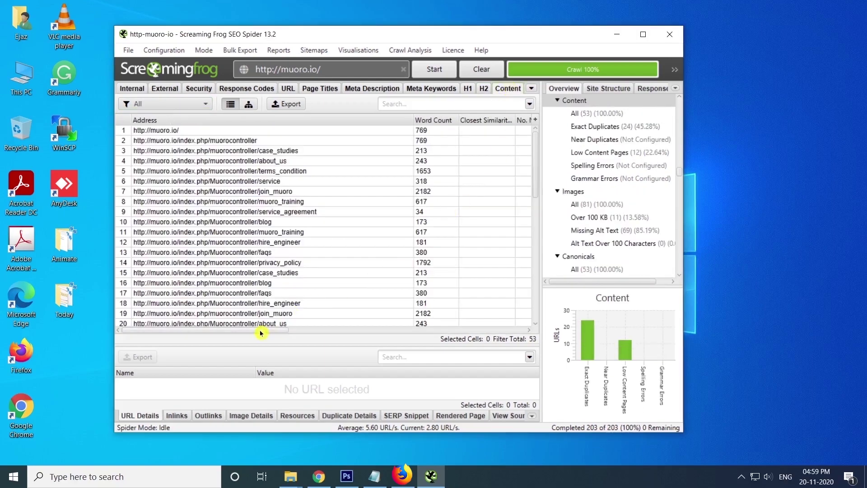
{"action": "mouse_move", "coordinate": [264, 333]}
{"action": "left_mouse_down"}
{"action": "mouse_move", "coordinate": [280, 334]}
{"action": "mouse_move", "coordinate": [251, 333]}
{"action": "left_mouse_up"}
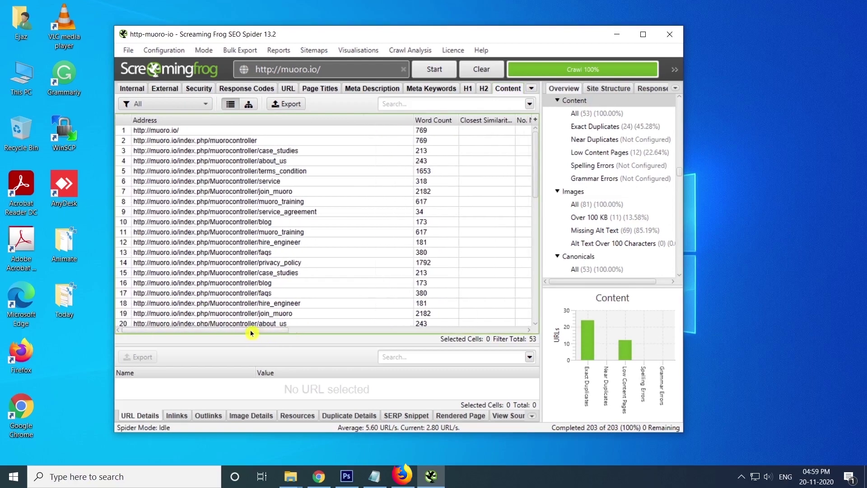
Show the image results, filter them by Missing Alt Text and export the list
{"action": "left_click", "coordinate": [532, 91]}
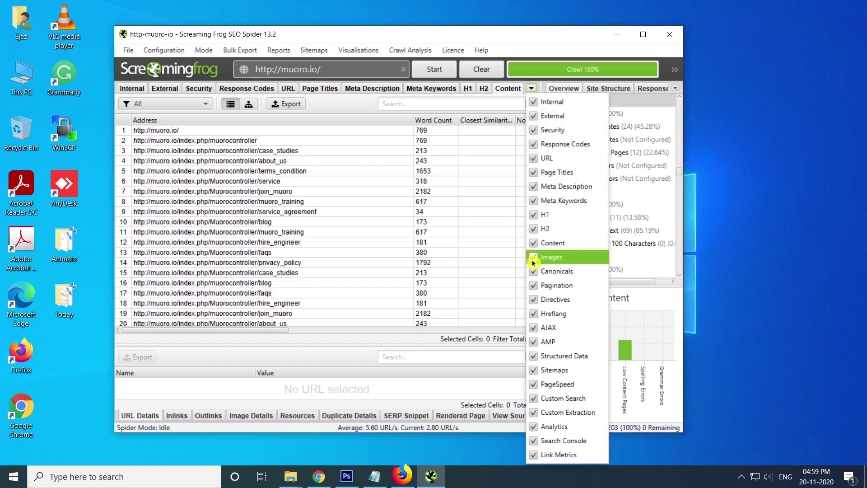
{"action": "left_click", "coordinate": [563, 259]}
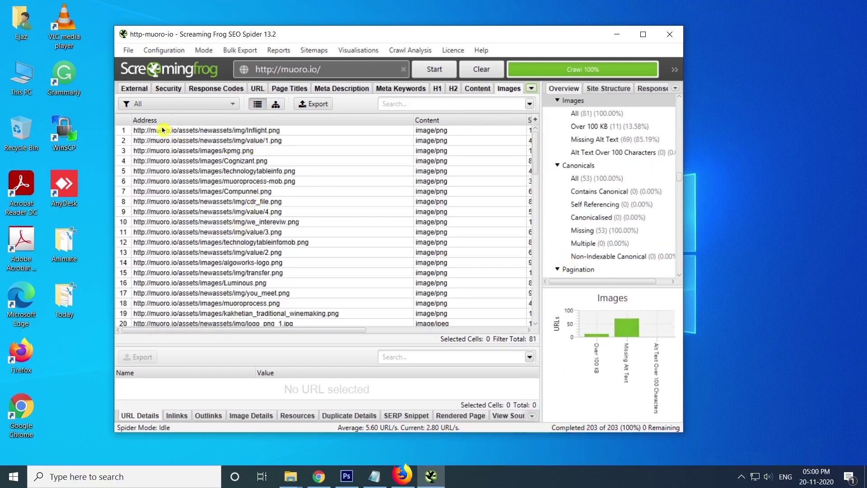
{"action": "left_click", "coordinate": [171, 105]}
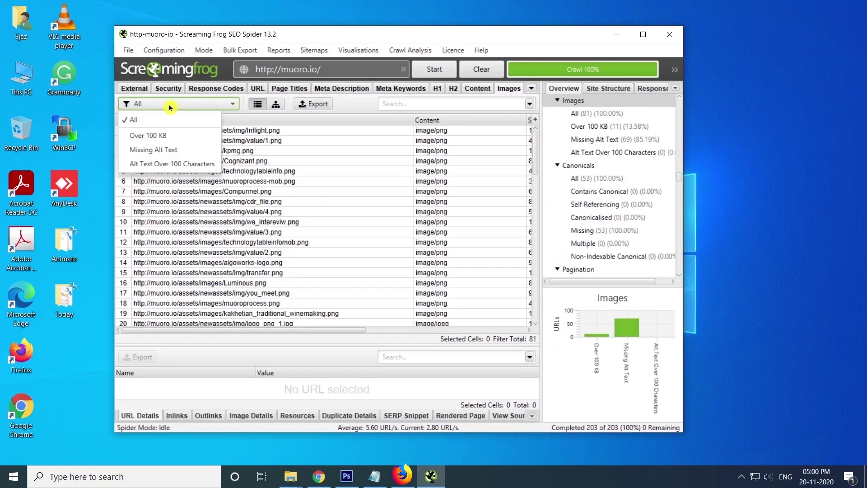
{"action": "left_click", "coordinate": [172, 150]}
{"action": "left_click", "coordinate": [301, 109]}
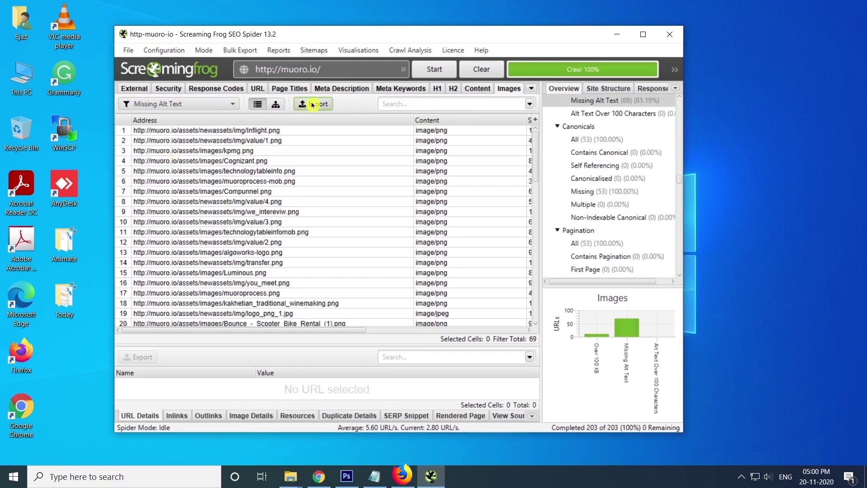
{"action": "left_click", "coordinate": [446, 292]}
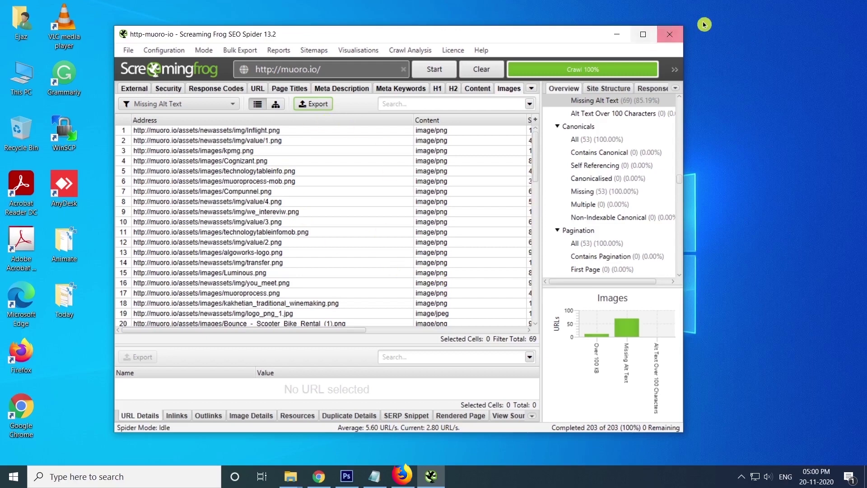
Close Screaming Frog SEO Spider and switch to the Downloads folder in File Explorer to see the exported reports
{"action": "left_click", "coordinate": [675, 35]}
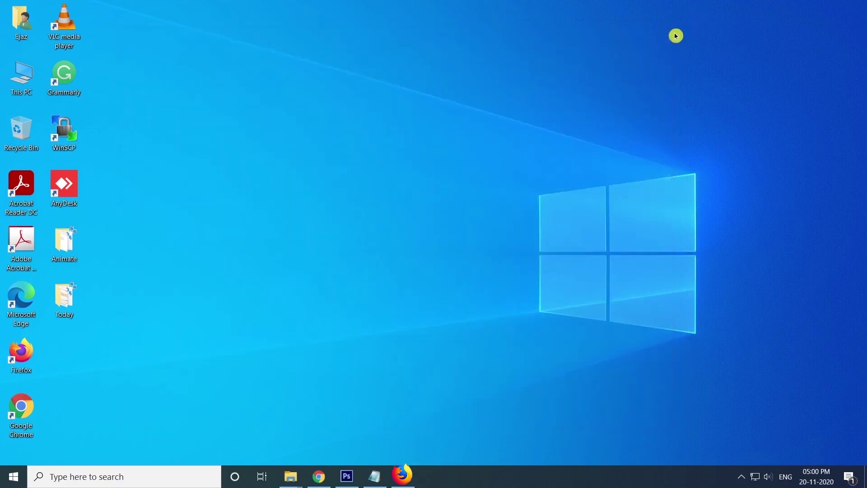
{"action": "mouse_move", "coordinate": [296, 476]}
{"action": "left_click", "coordinate": [332, 422]}
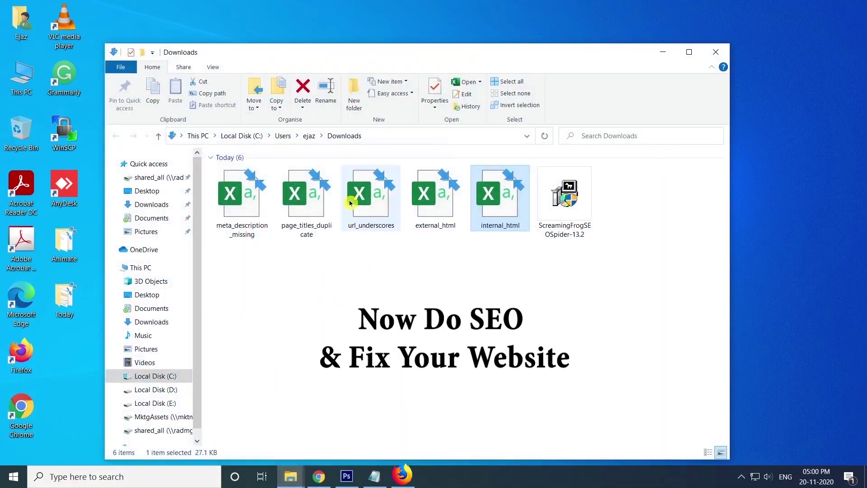